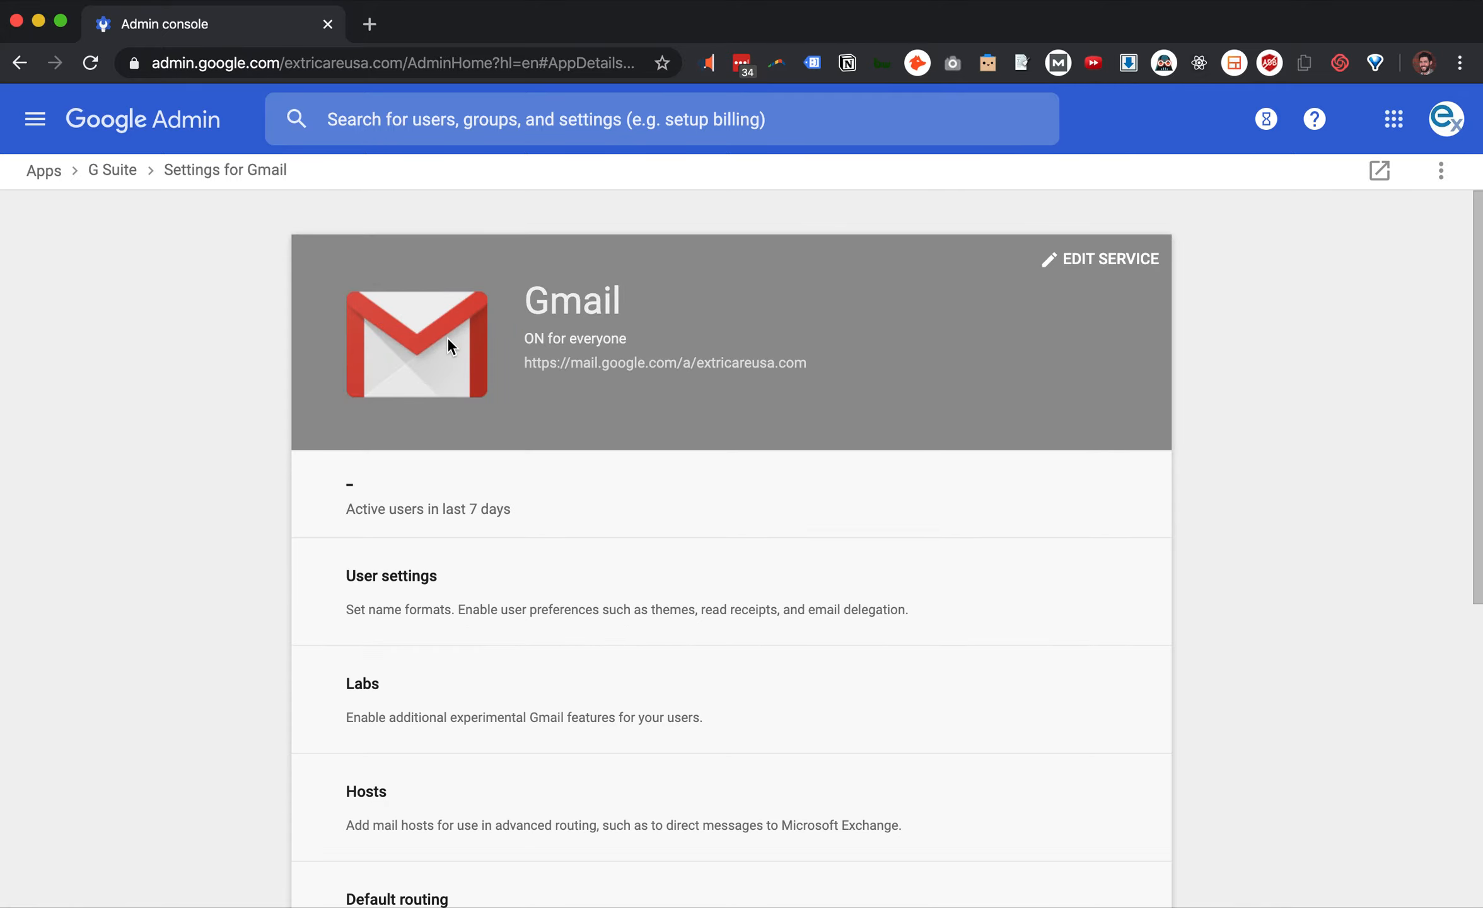
Scroll the Settings for Gmail page and go to Advanced settings
{"action": "scroll", "coordinate": [447, 346], "scroll_direction": "down", "scroll_amount": 8}
{"action": "scroll", "coordinate": [422, 498], "scroll_direction": "down", "scroll_amount": 3}
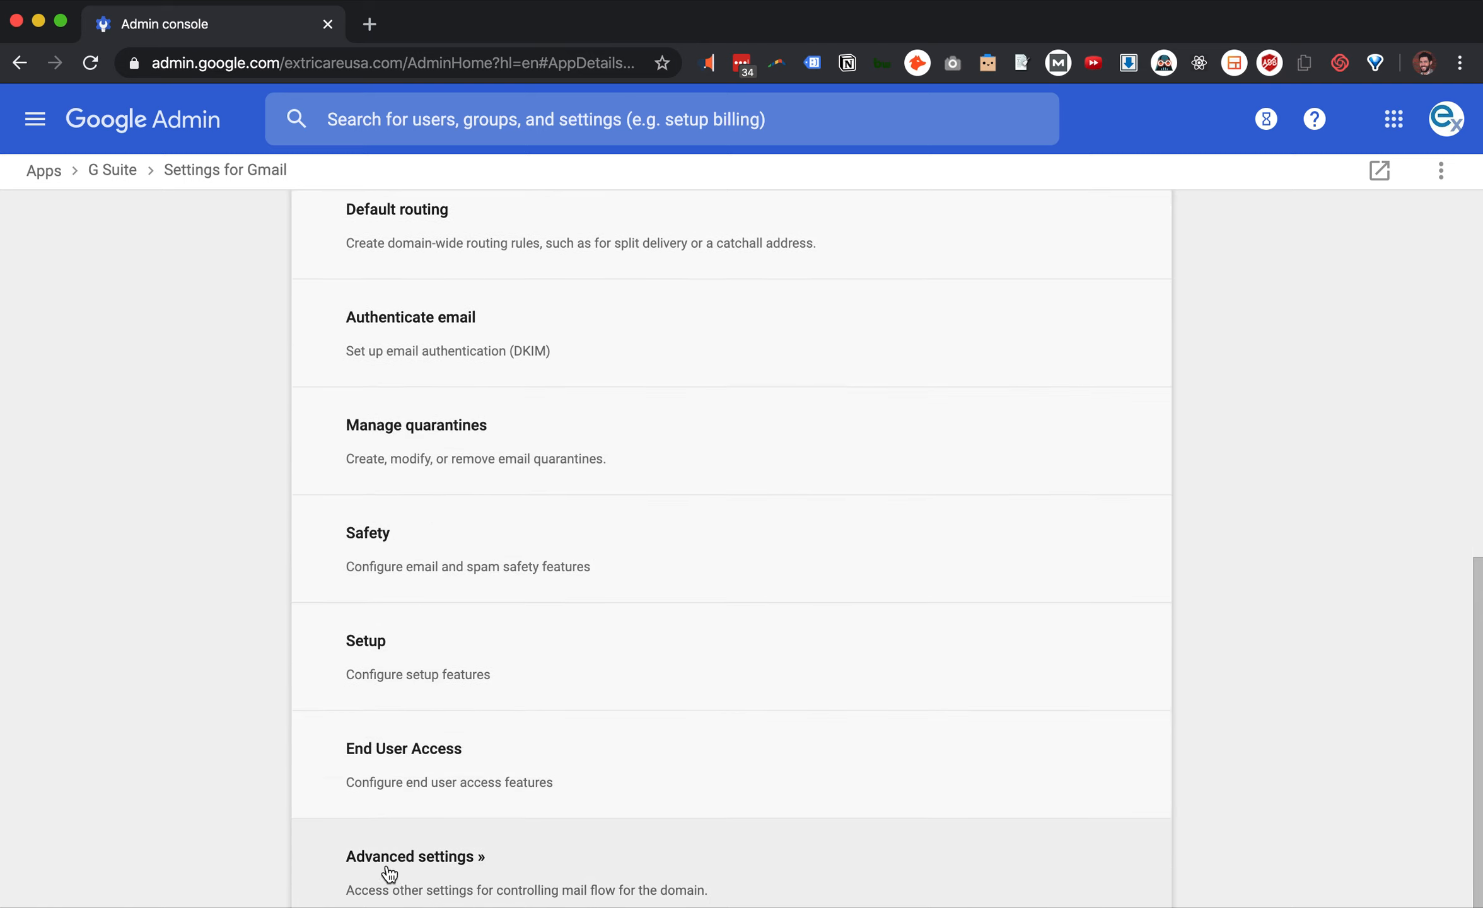
{"action": "left_click", "coordinate": [402, 861]}
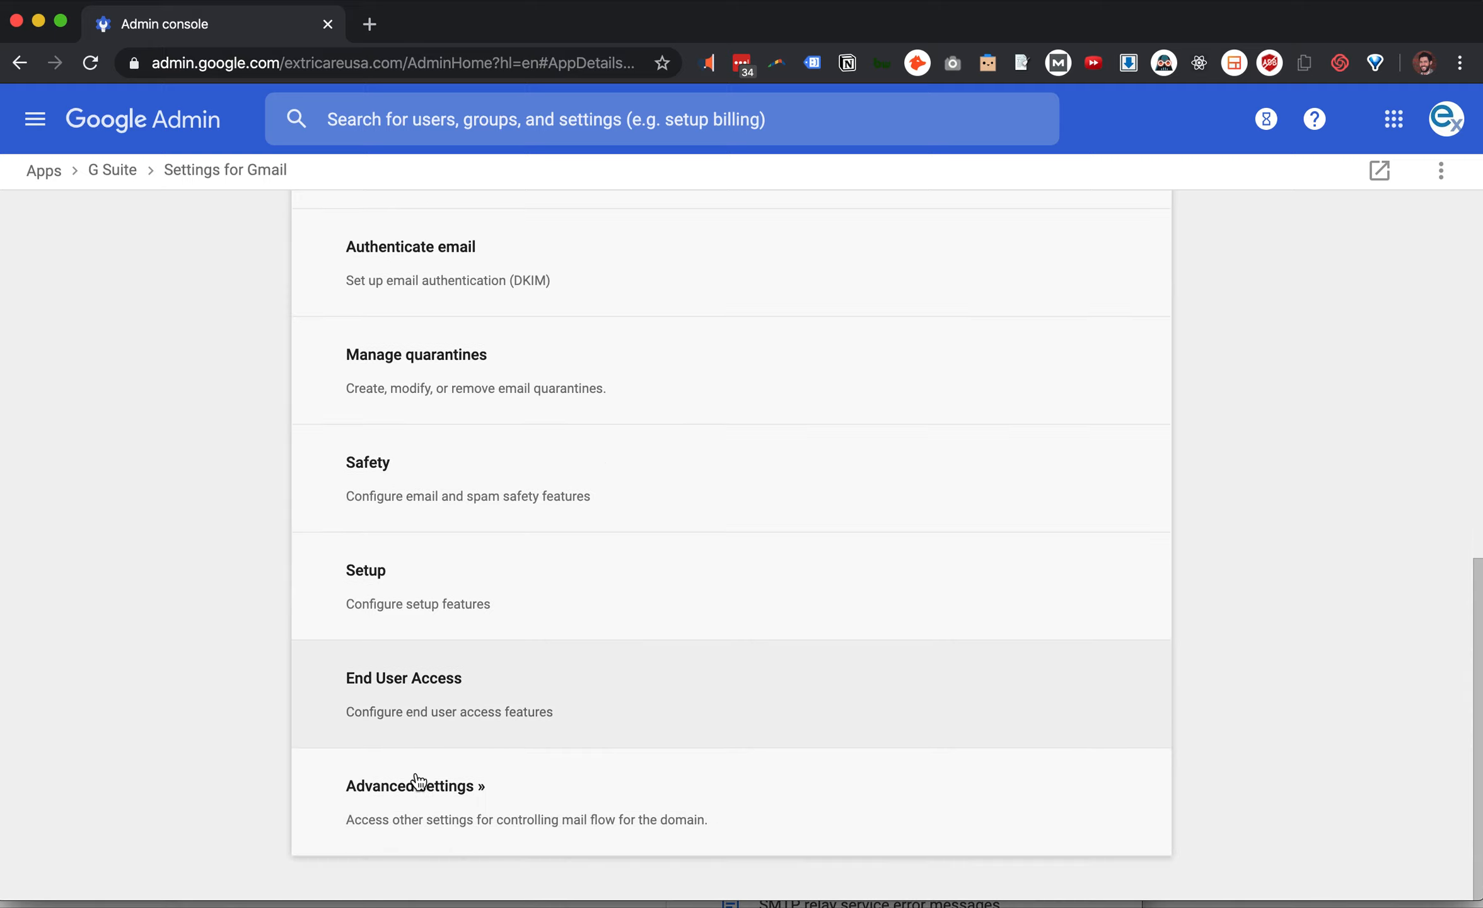
{"action": "left_click", "coordinate": [443, 820]}
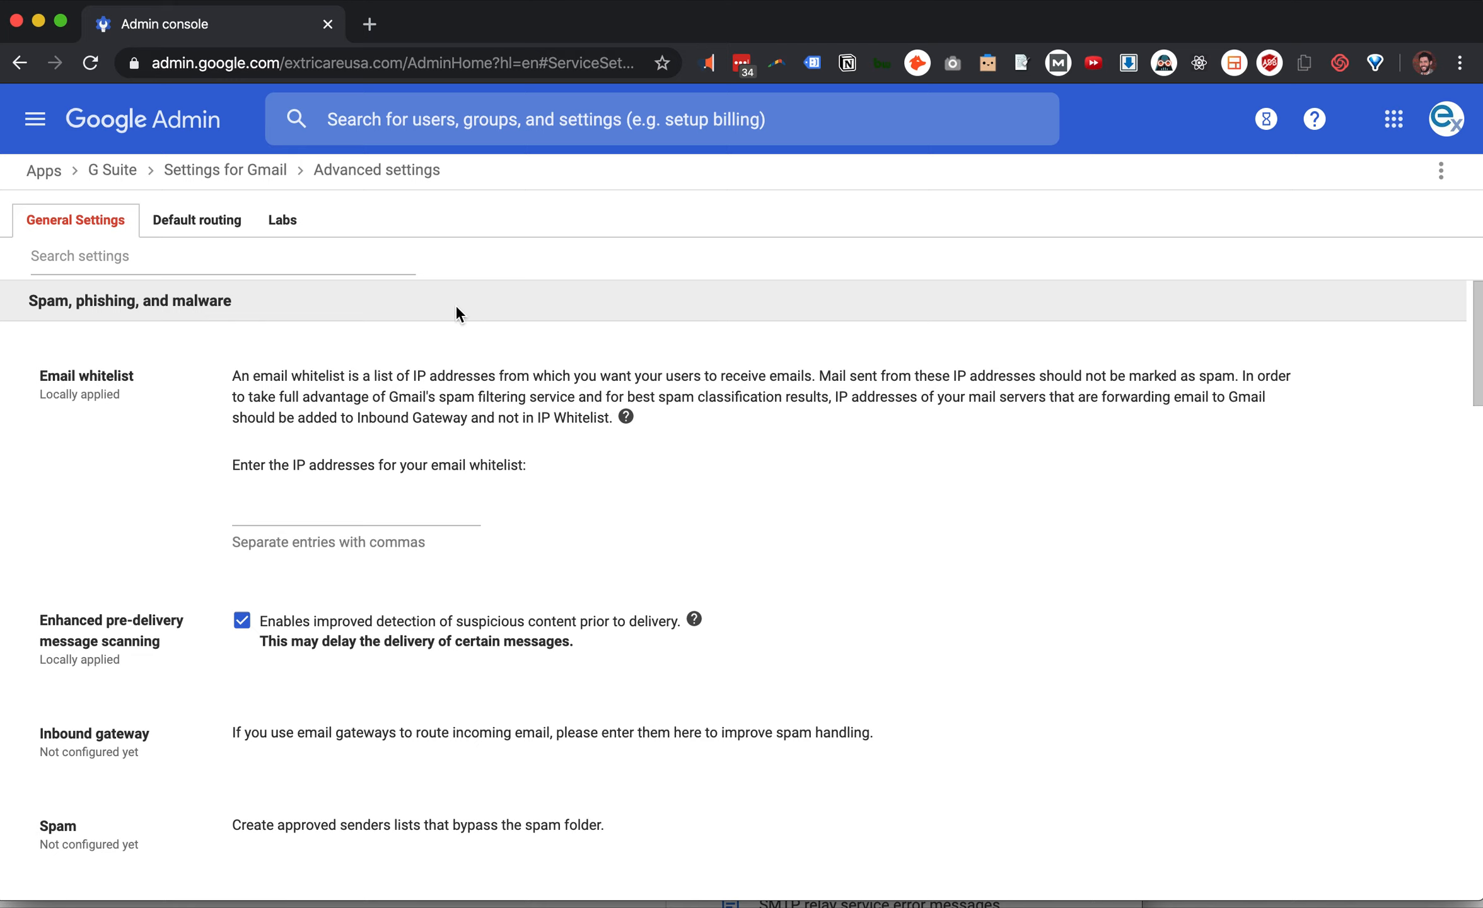
Review General Settings (pre-delivery scanning enabled, empty whitelist), then go to the Default routing tab
{"action": "scroll", "coordinate": [346, 332], "scroll_direction": "down", "scroll_amount": 5}
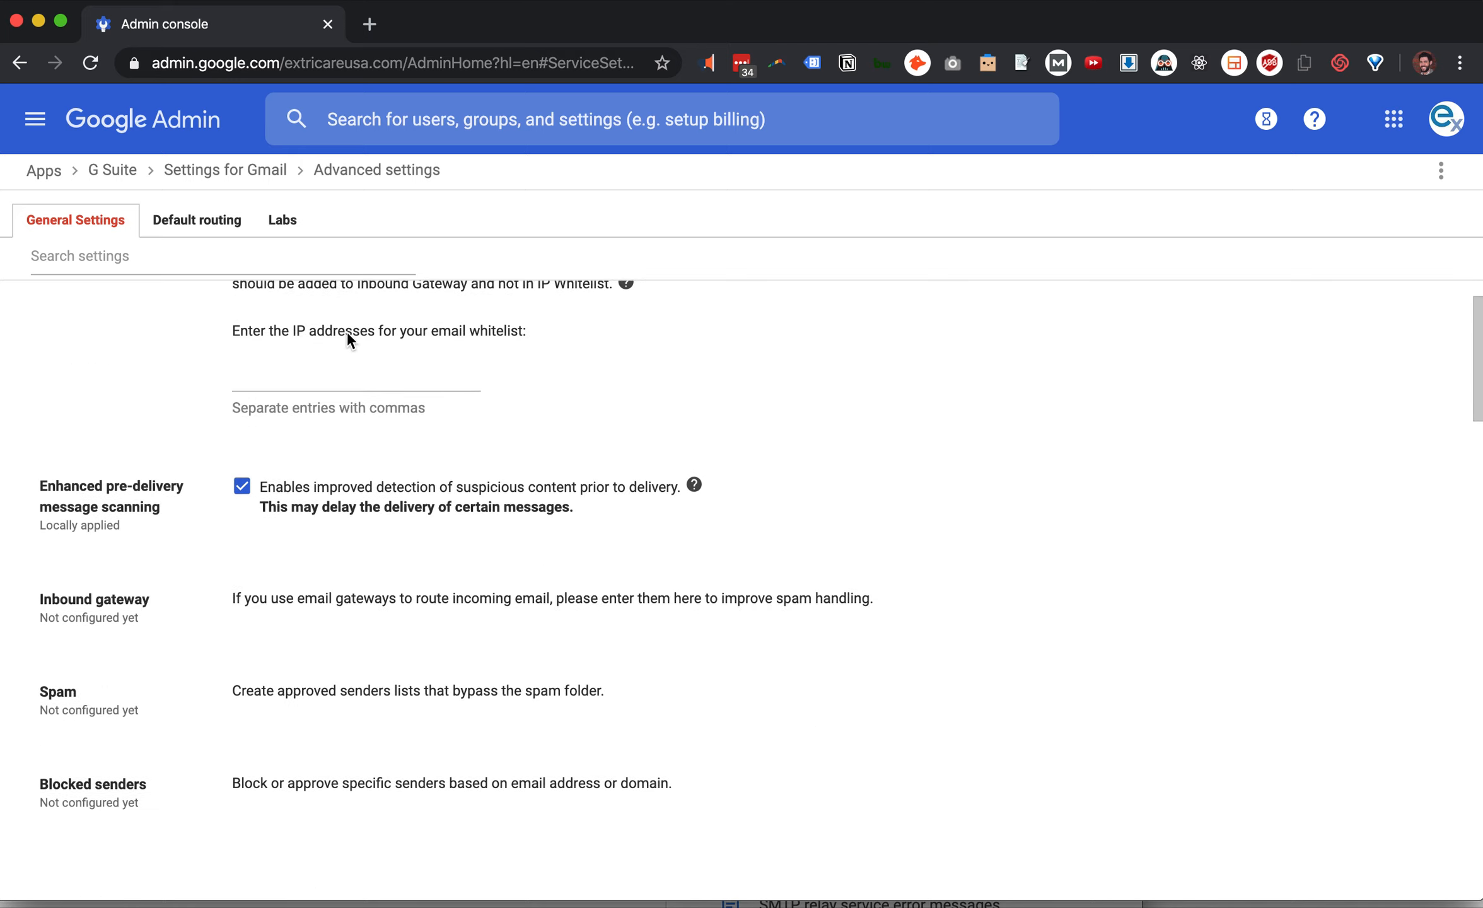
{"action": "scroll", "coordinate": [336, 404], "scroll_direction": "down", "scroll_amount": 8}
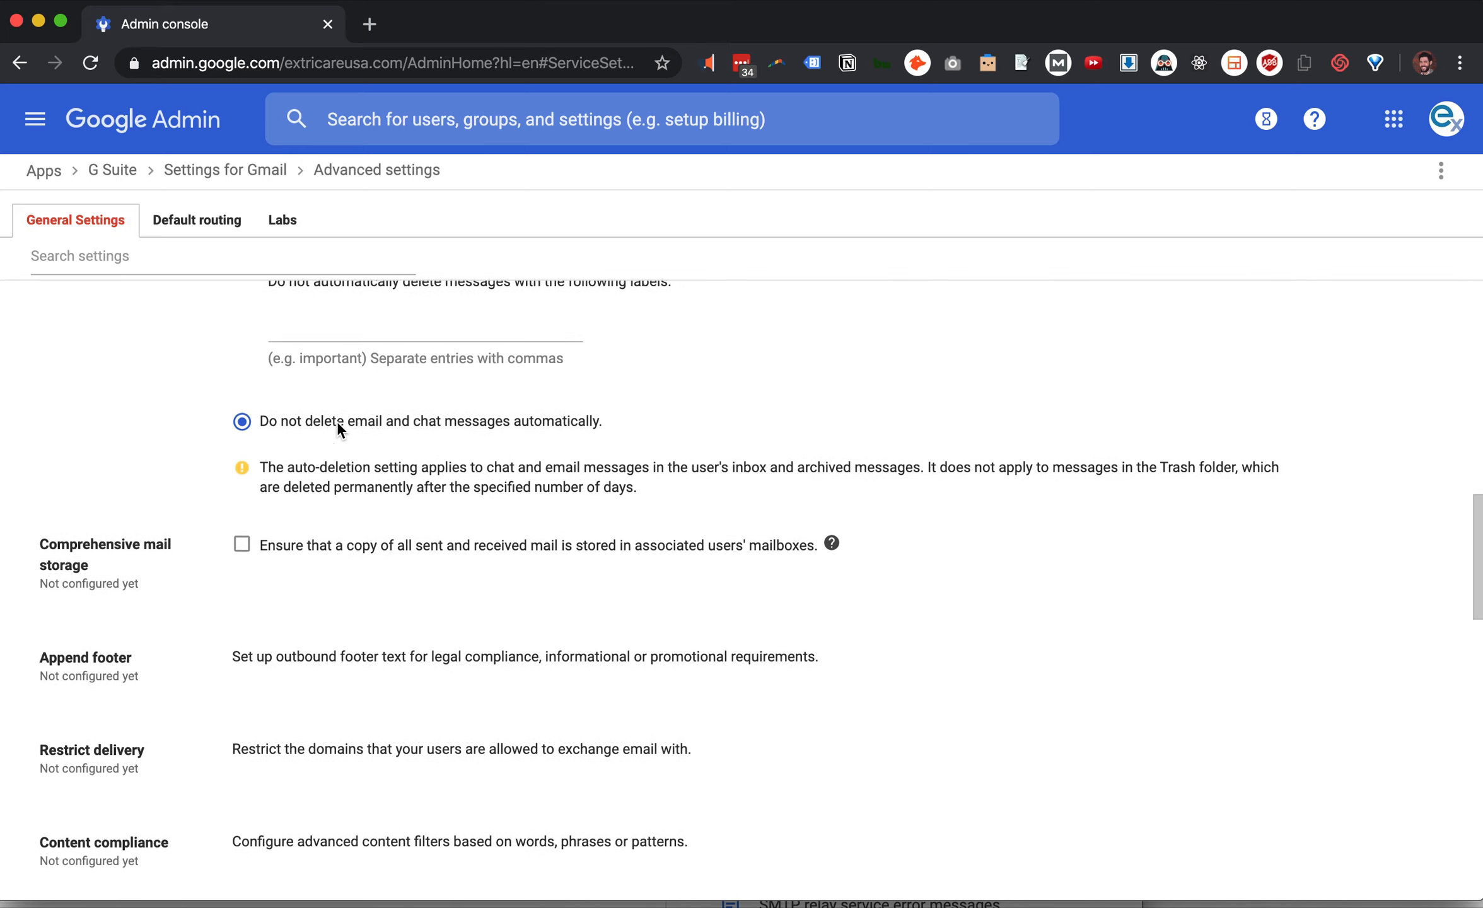
{"action": "scroll", "coordinate": [338, 430], "scroll_direction": "down", "scroll_amount": 20}
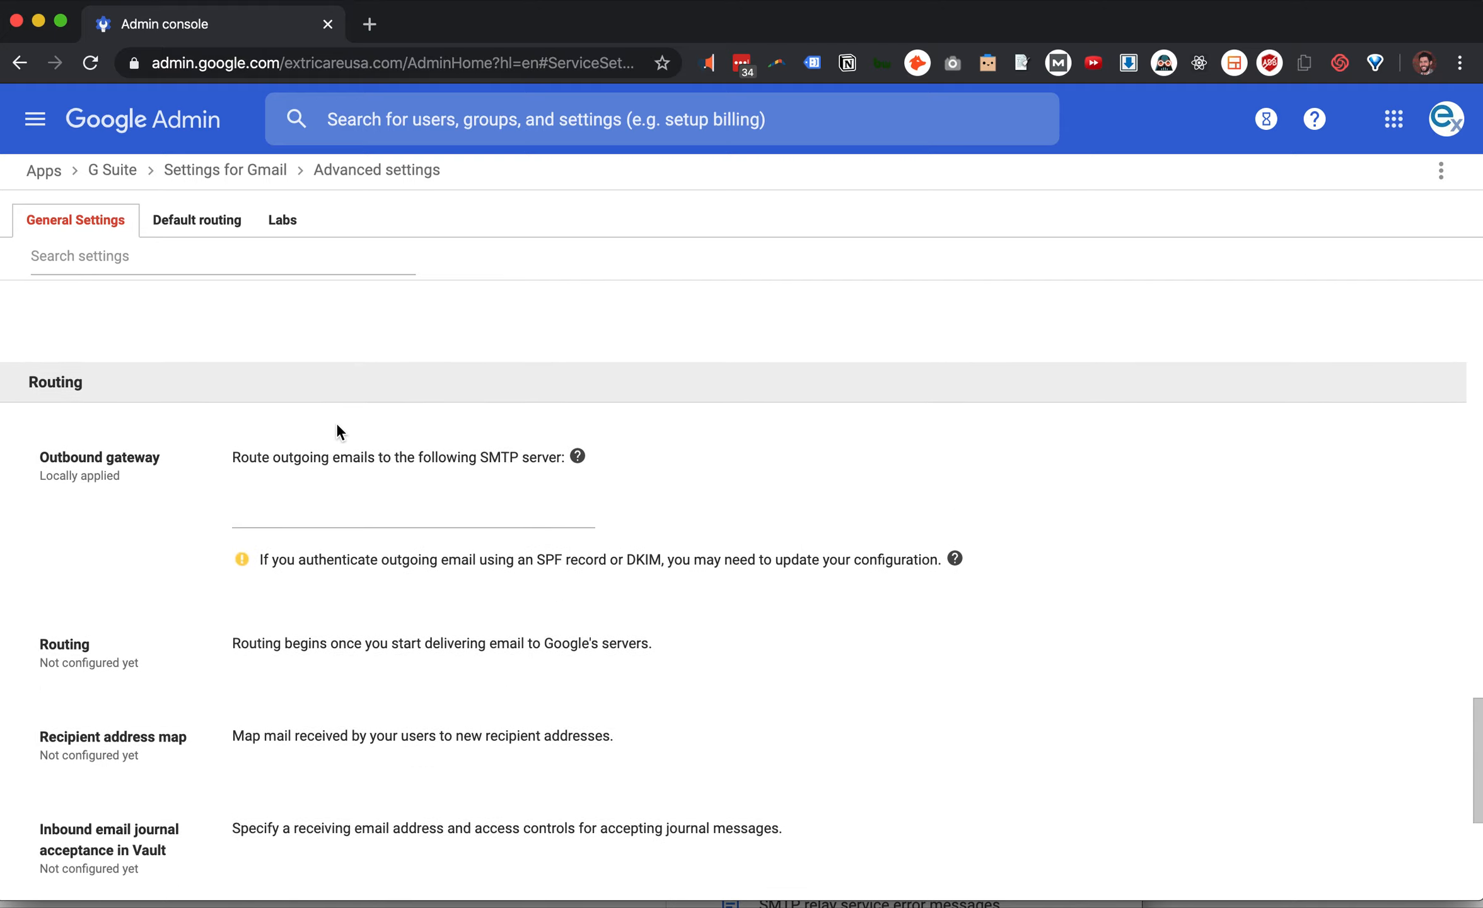
{"action": "scroll", "coordinate": [340, 422], "scroll_direction": "up", "scroll_amount": 20}
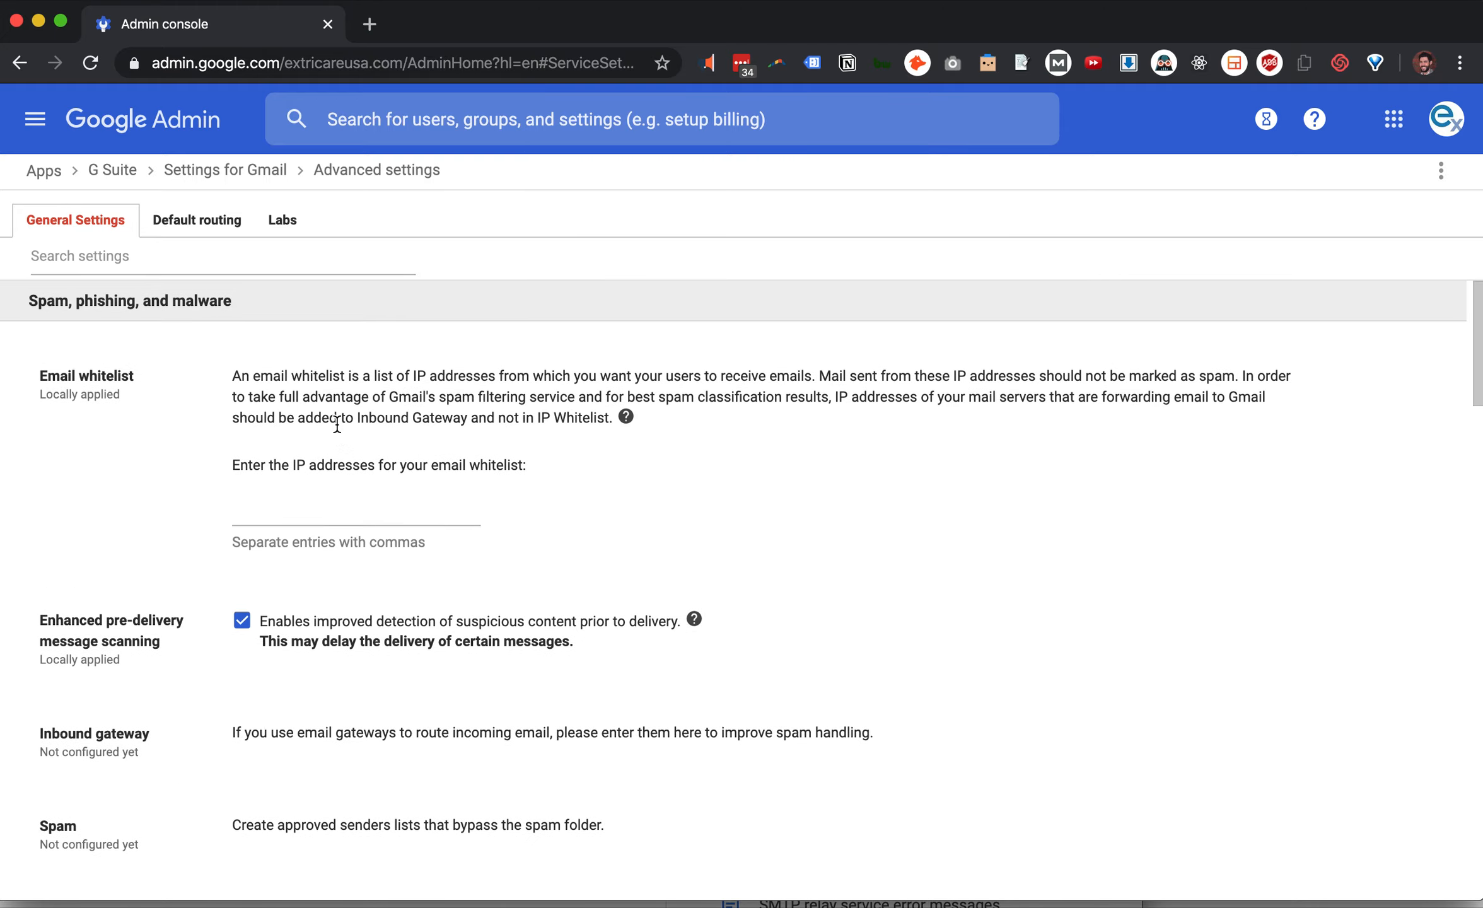
{"action": "left_click", "coordinate": [203, 226]}
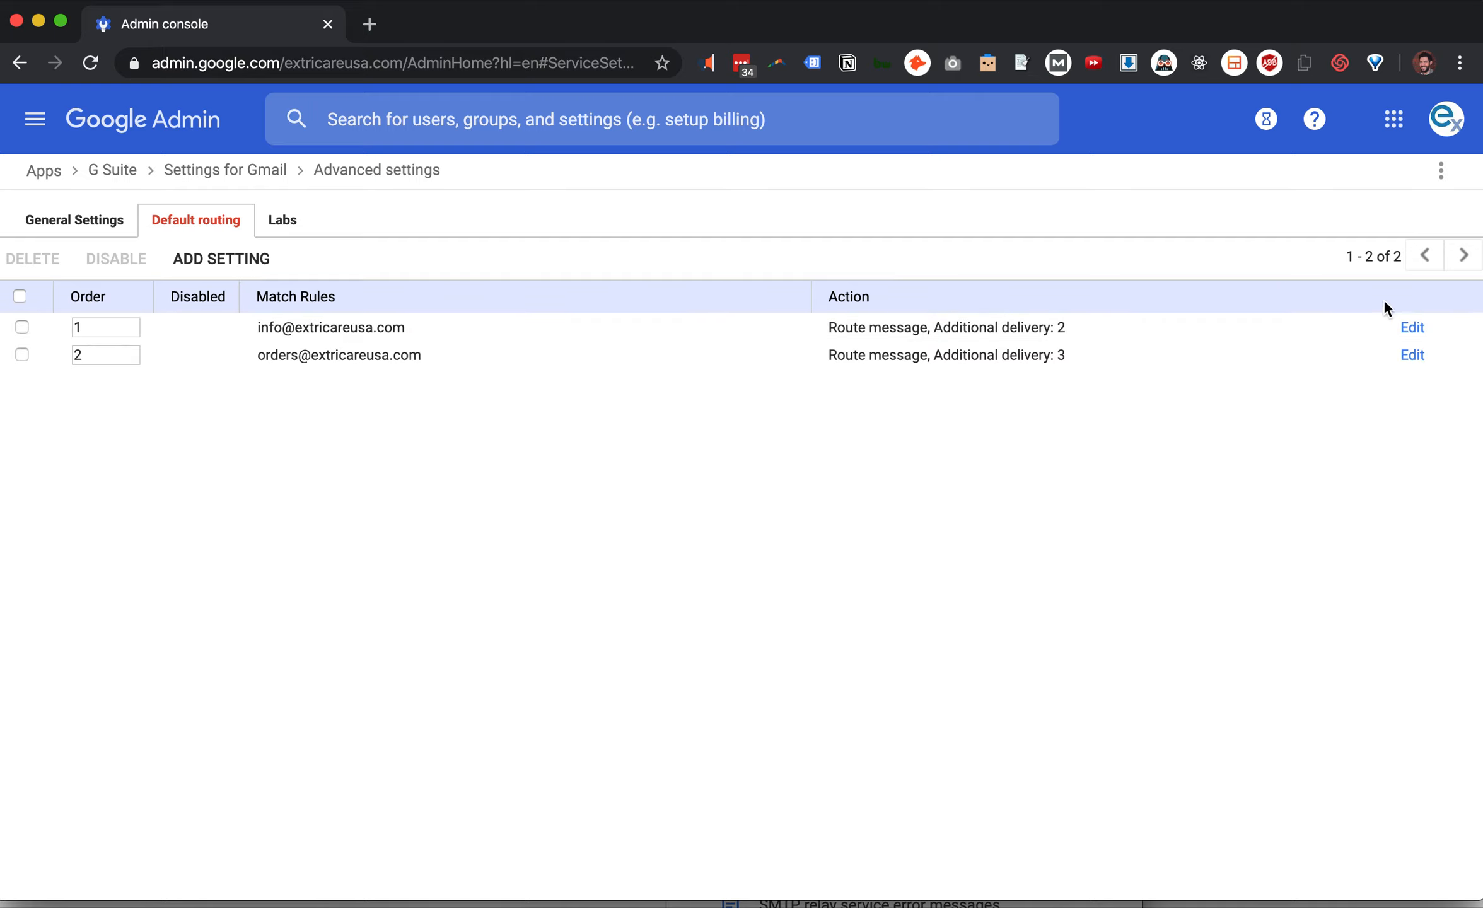
Add a new setting on the Default routing tab
{"action": "left_click", "coordinate": [226, 260]}
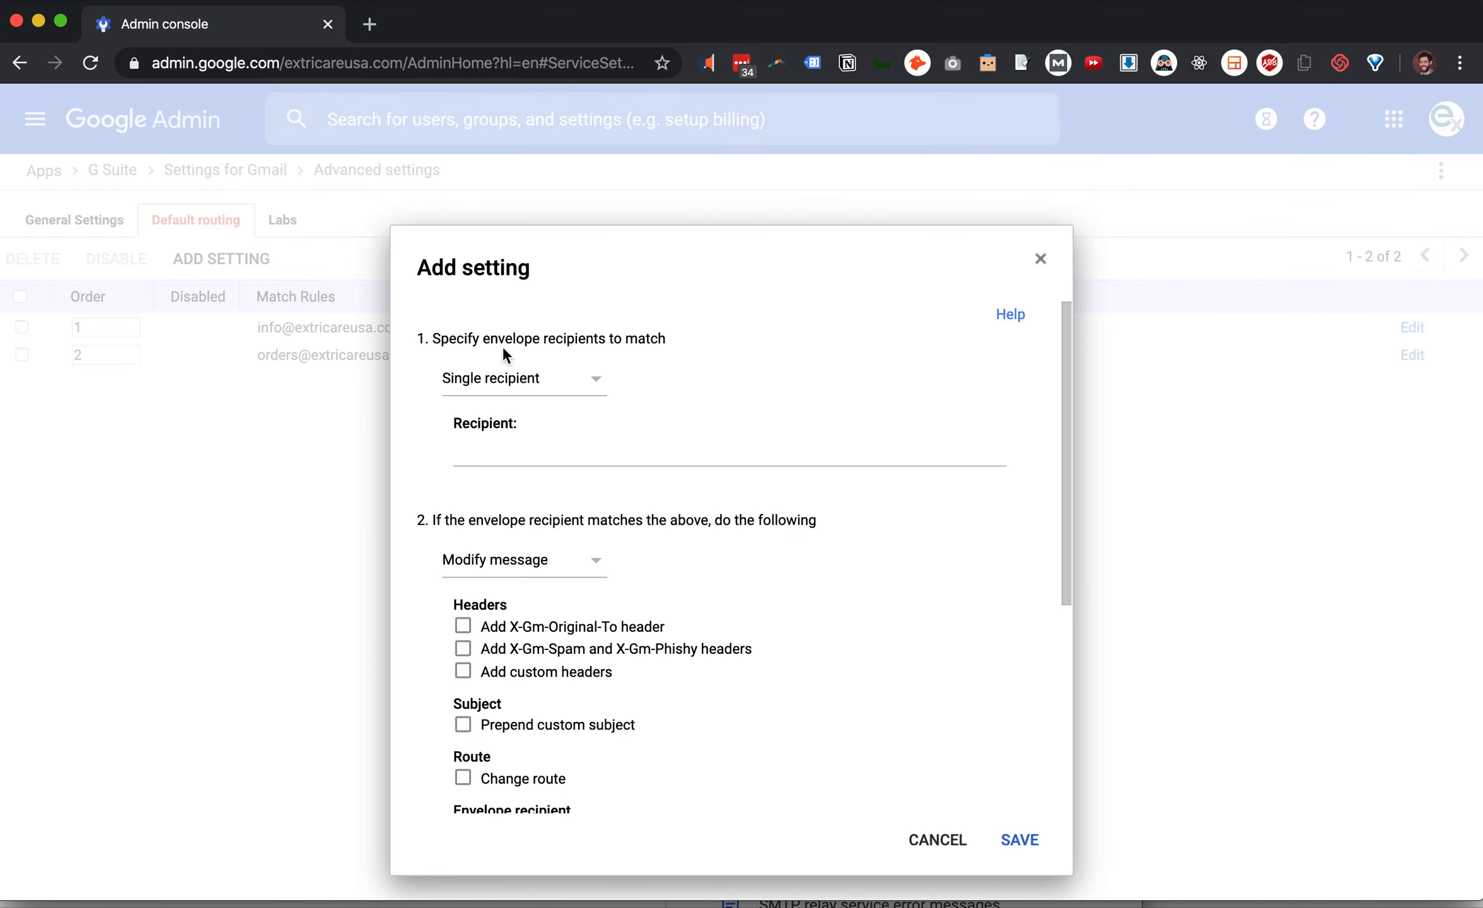
Enter the customer-service address as the single recipient to match, with Modify message as the action
{"action": "left_click", "coordinate": [542, 451]}
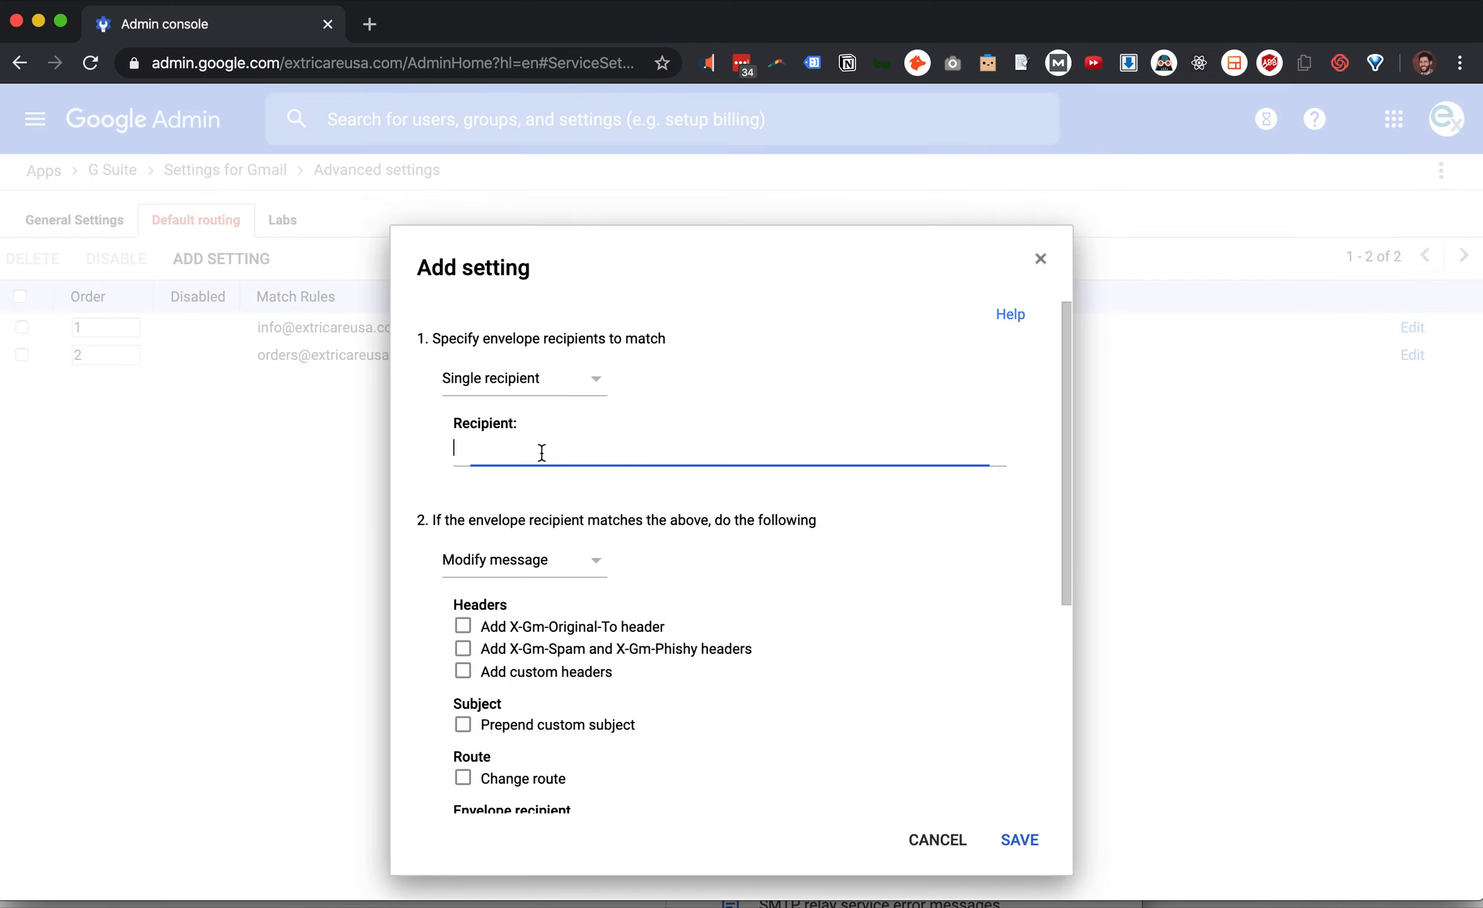
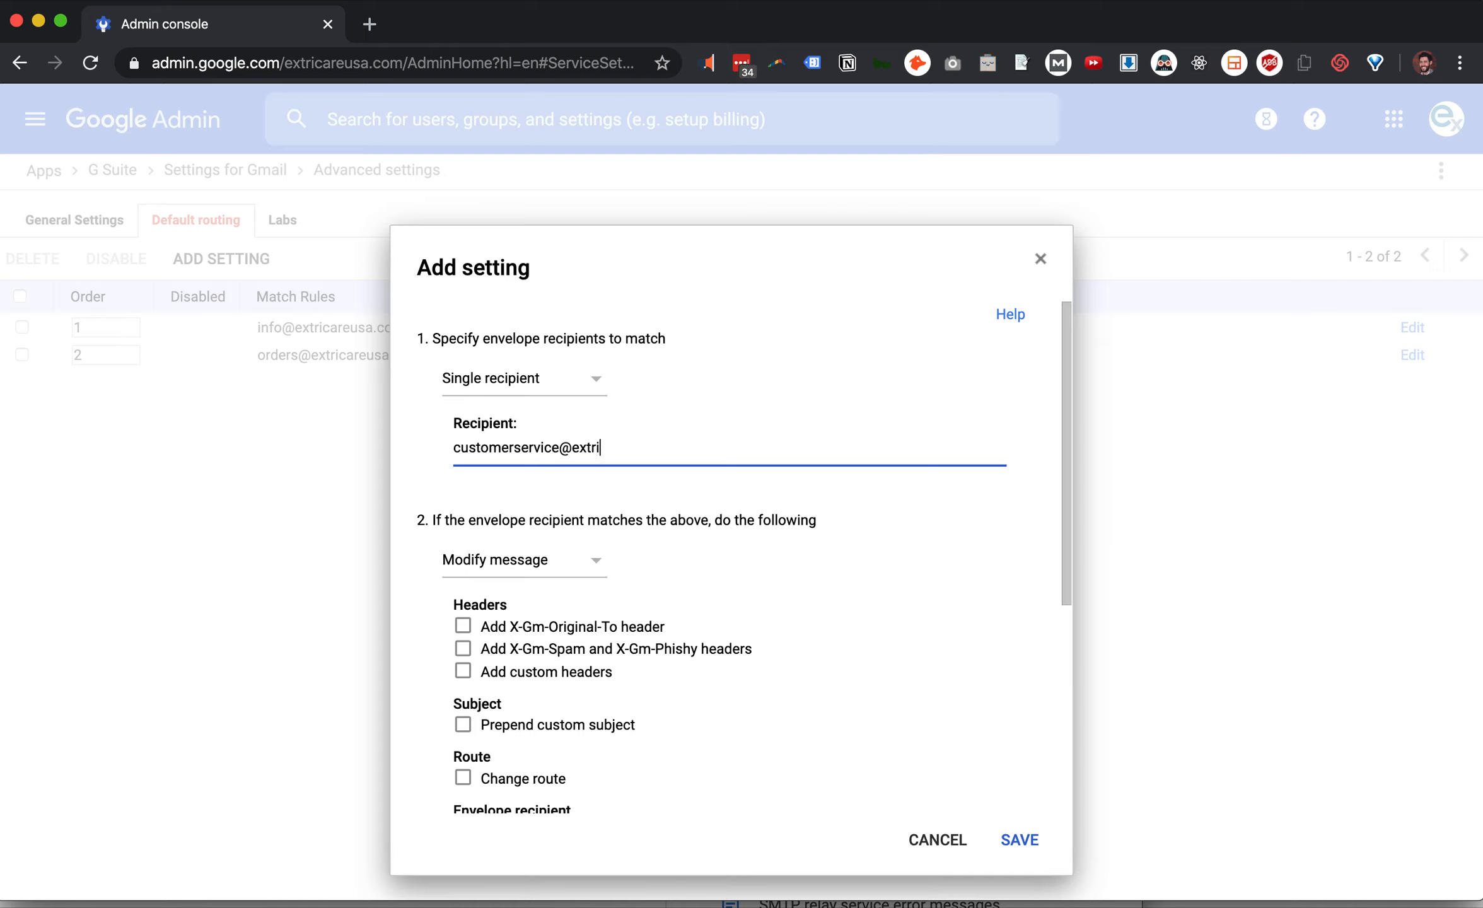
{"action": "scroll", "coordinate": [707, 558], "scroll_direction": "down", "scroll_amount": 2}
{"action": "scroll", "coordinate": [707, 558], "scroll_direction": "down", "scroll_amount": 1}
{"action": "left_click", "coordinate": [593, 466]}
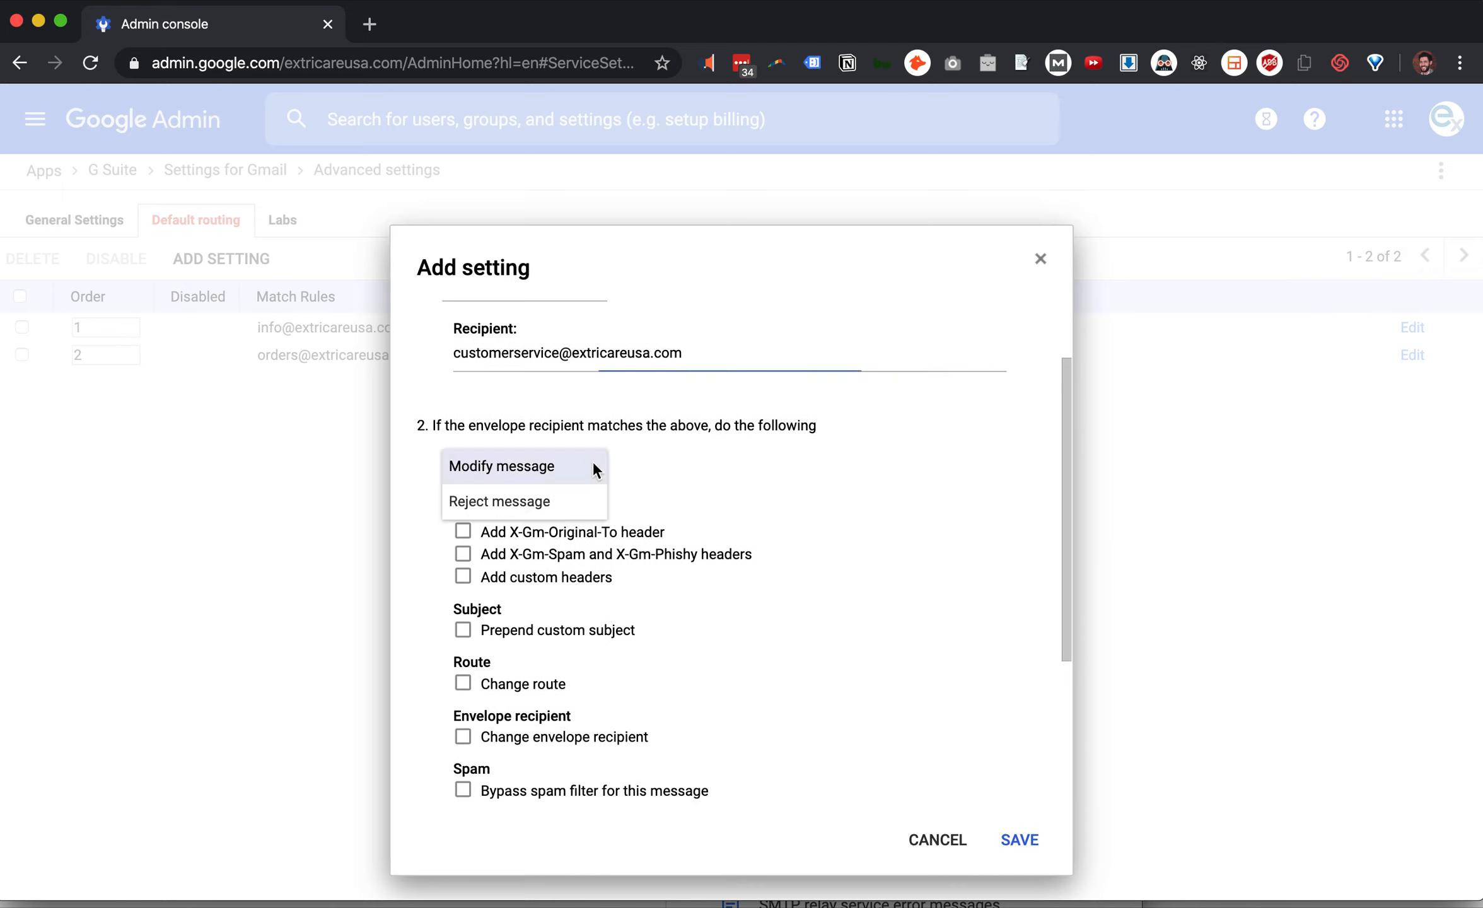
{"action": "left_click", "coordinate": [788, 467]}
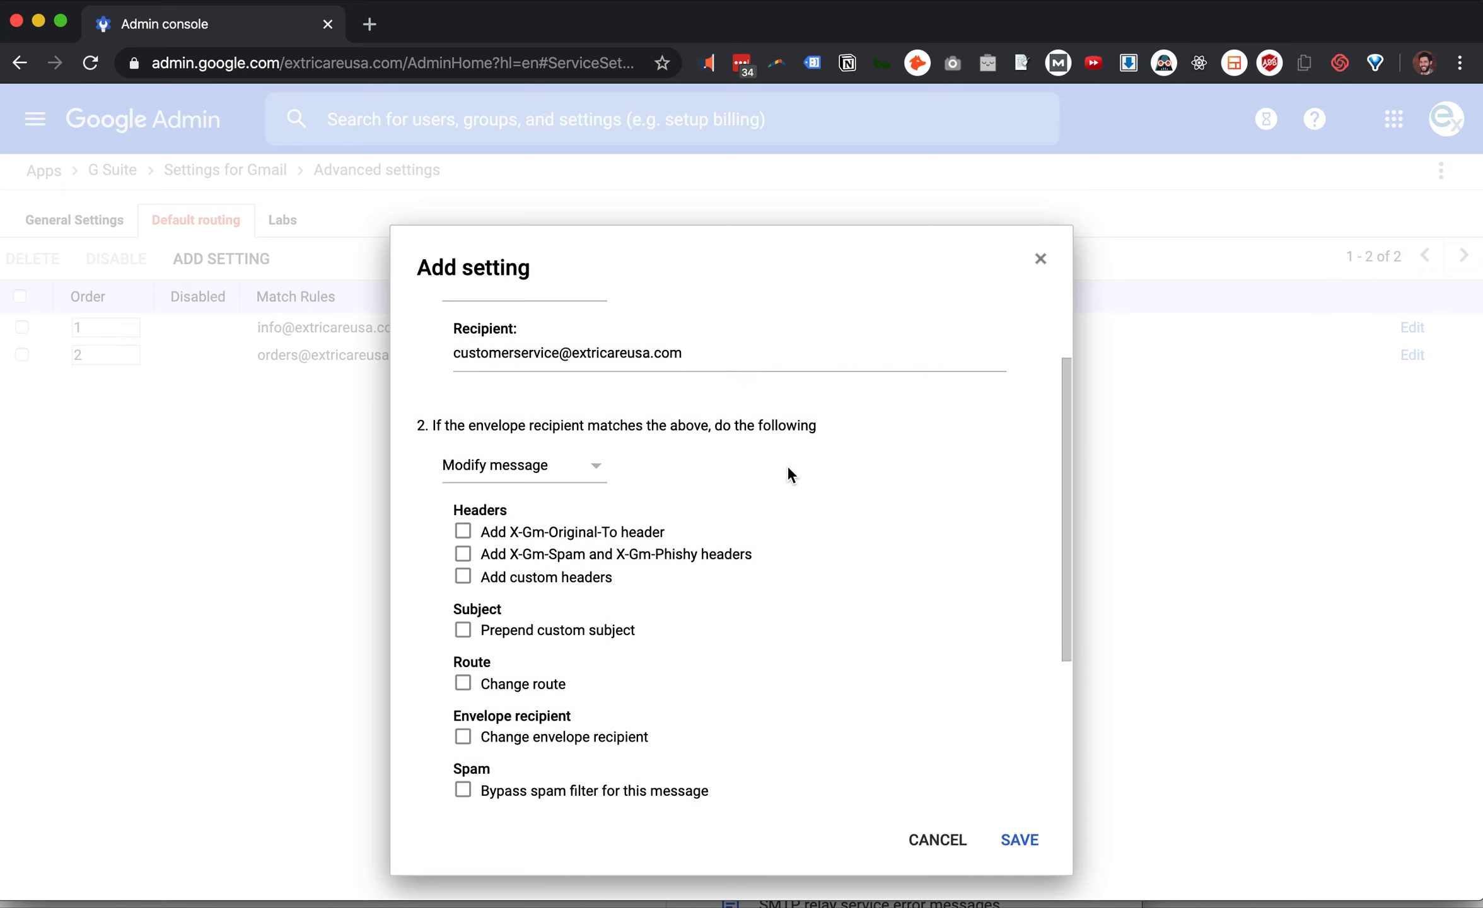
{"action": "scroll", "coordinate": [788, 468], "scroll_direction": "down", "scroll_amount": 5}
{"action": "scroll", "coordinate": [788, 468], "scroll_direction": "down", "scroll_amount": 2}
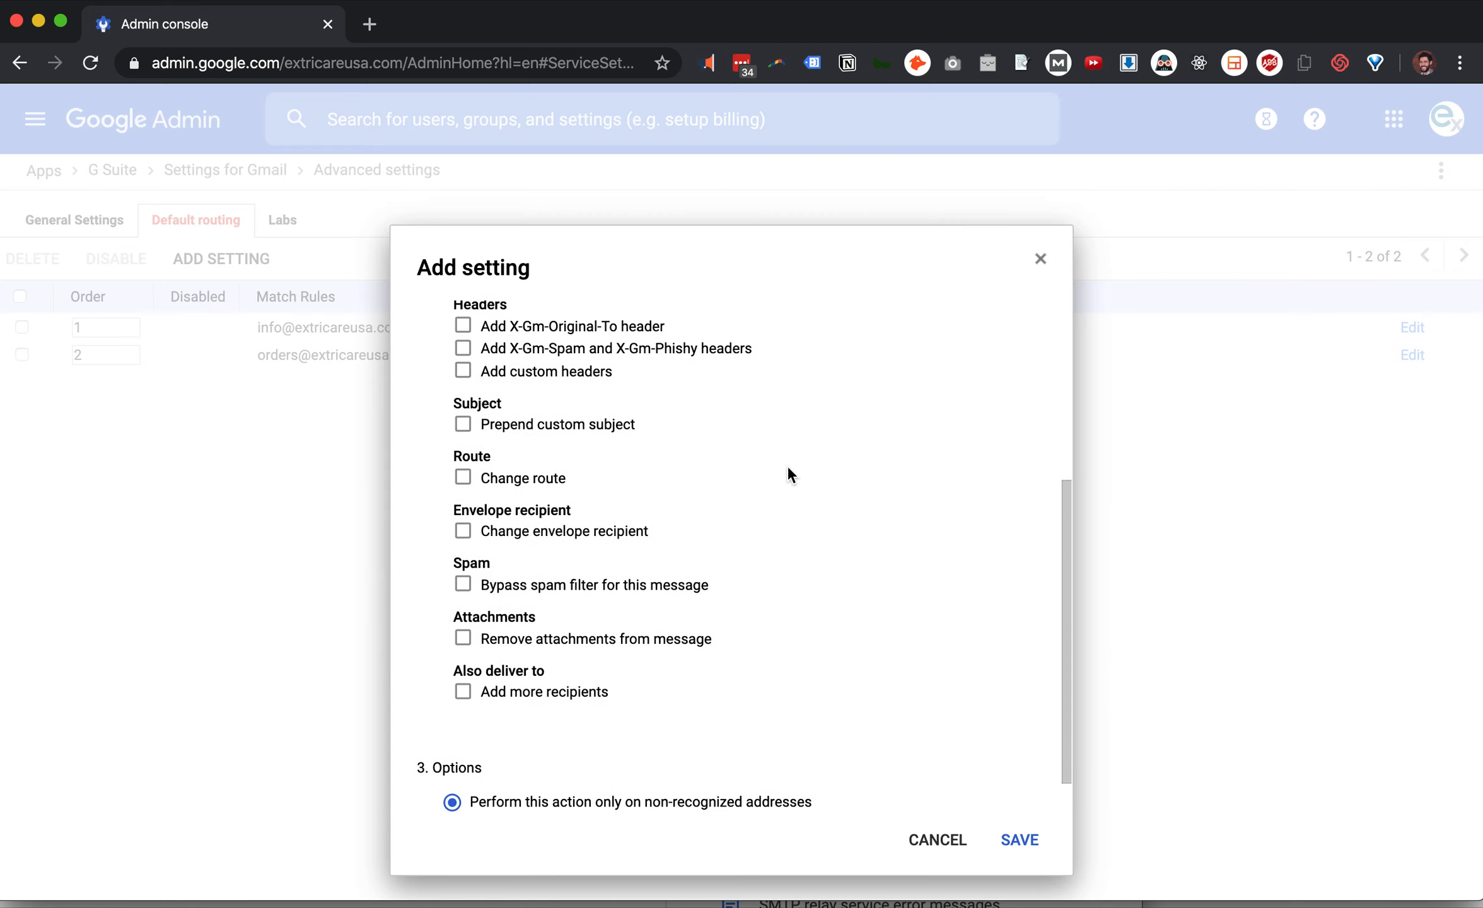
{"action": "scroll", "coordinate": [752, 410], "scroll_direction": "up", "scroll_amount": 5}
{"action": "scroll", "coordinate": [752, 409], "scroll_direction": "up", "scroll_amount": 4}
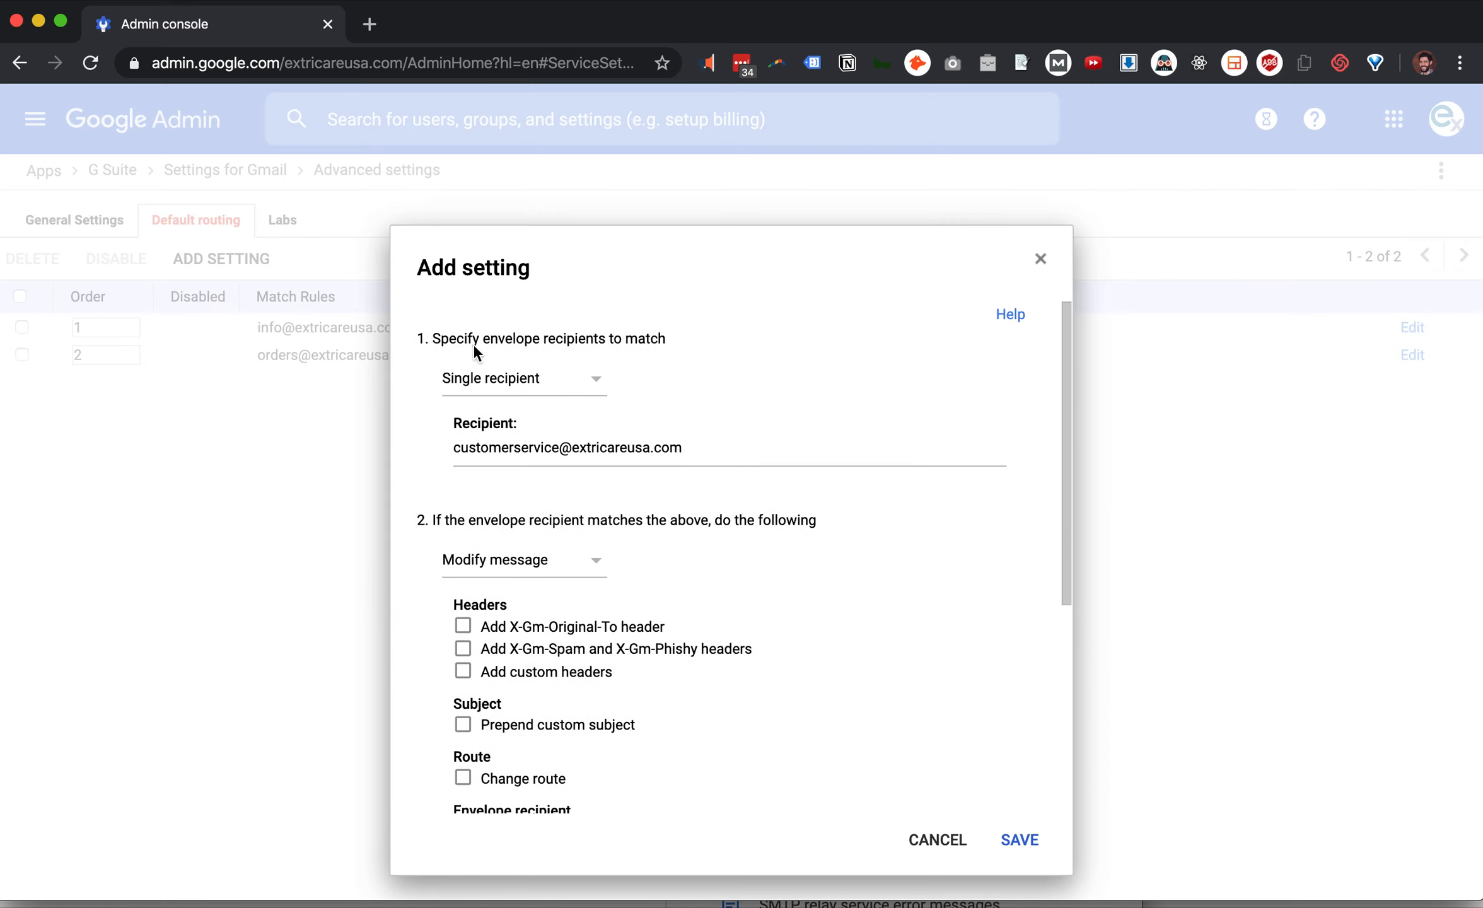
{"action": "scroll", "coordinate": [752, 437], "scroll_direction": "down", "scroll_amount": 5}
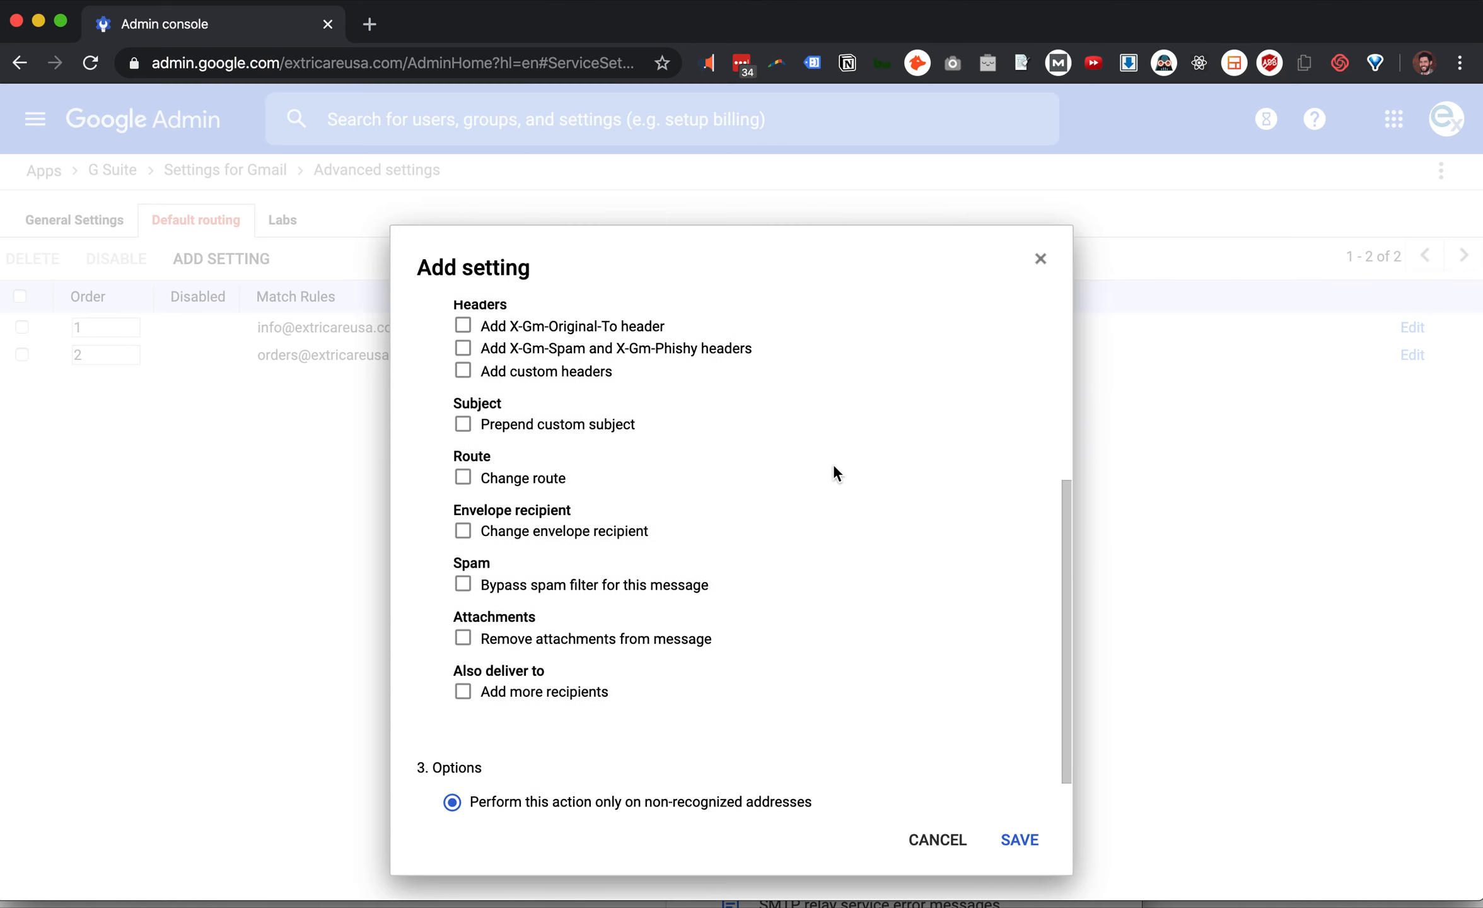
Turn on Change route and Also reroute spam
{"action": "left_click", "coordinate": [516, 478]}
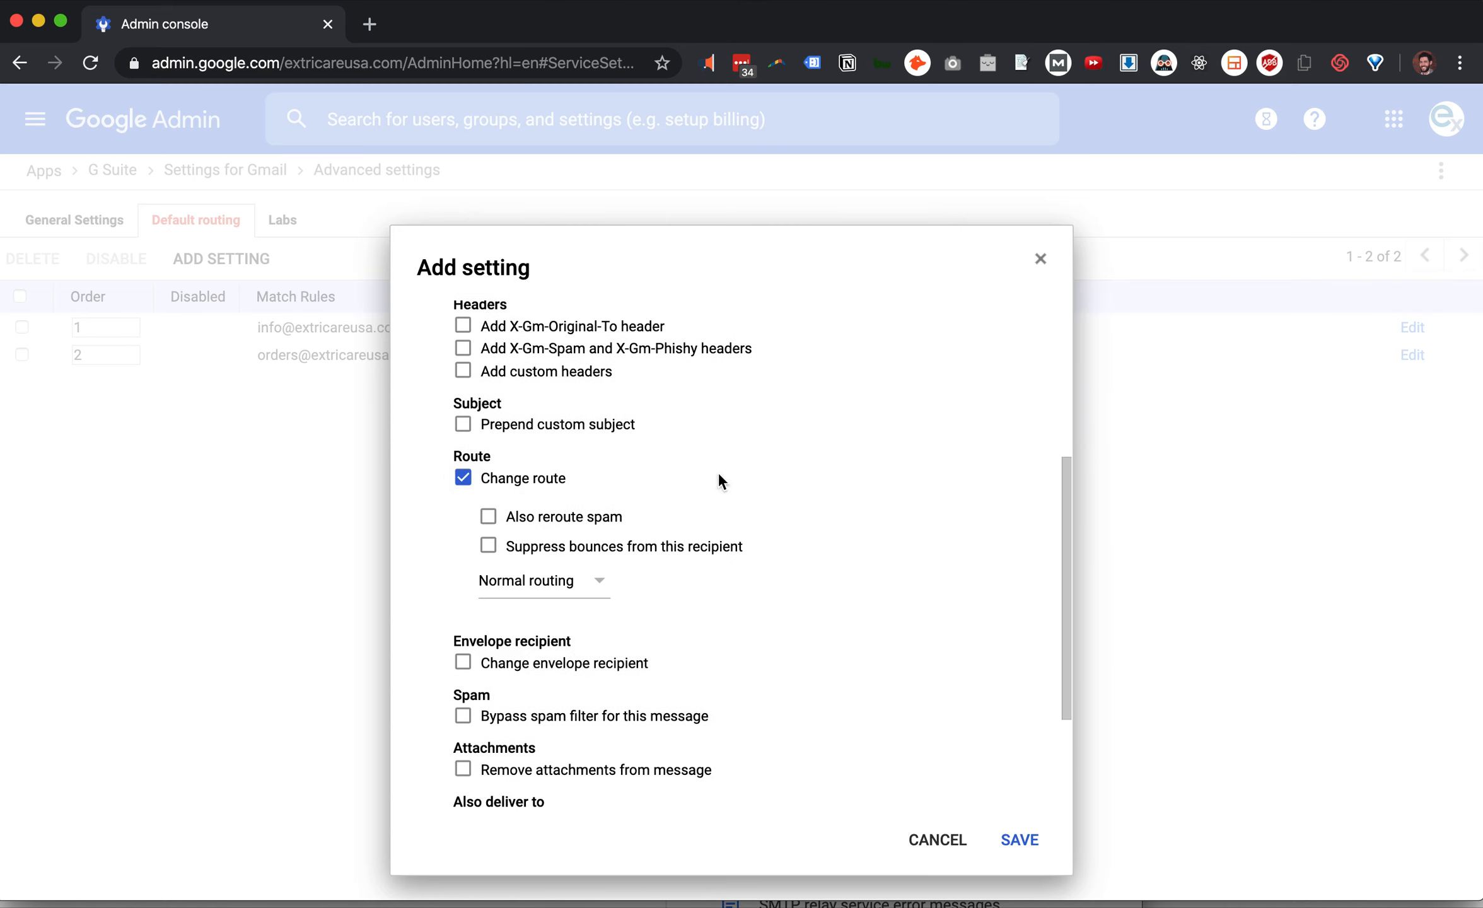
{"action": "scroll", "coordinate": [830, 501], "scroll_direction": "down", "scroll_amount": 2}
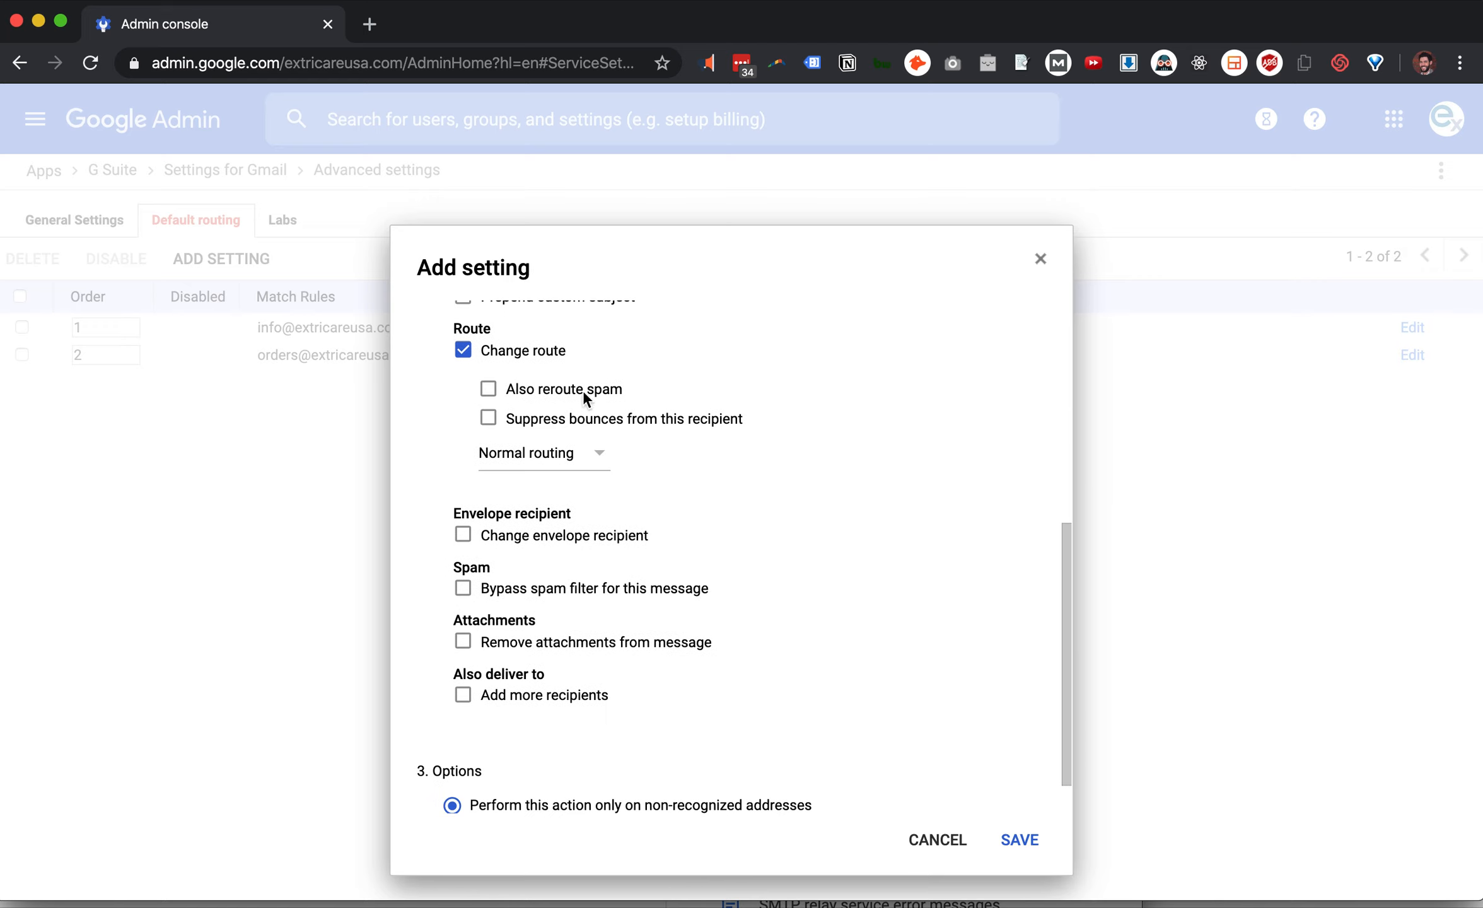
{"action": "left_click", "coordinate": [527, 389]}
{"action": "double_click", "coordinate": [582, 419]}
{"action": "scroll", "coordinate": [892, 404], "scroll_direction": "down", "scroll_amount": 2}
Keep Normal routing and apply the rule to non-recognized and recognized addresses
{"action": "left_click", "coordinate": [589, 405]}
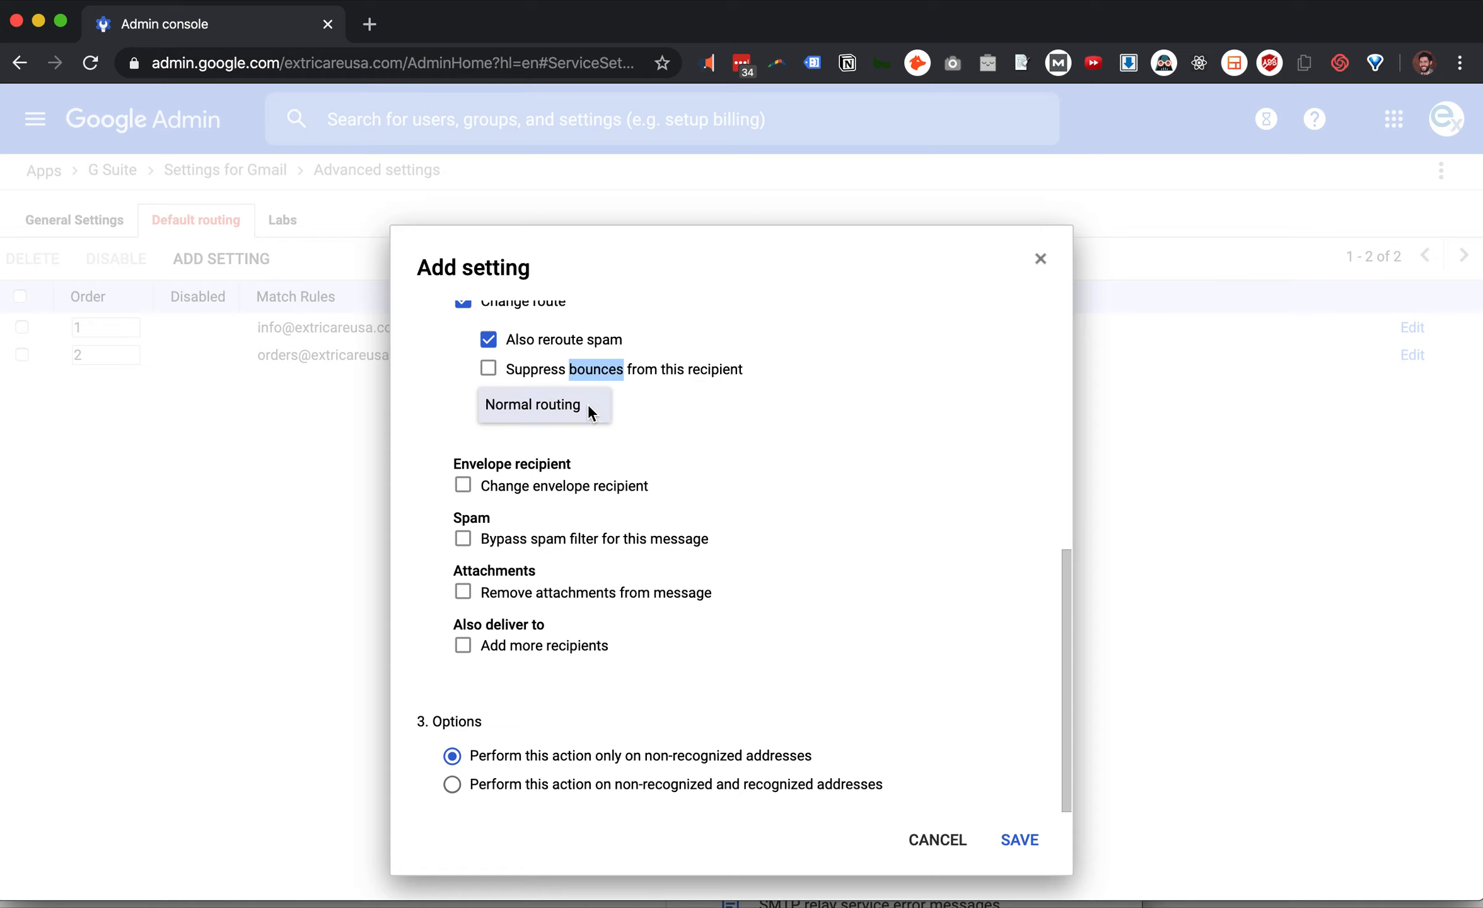
{"action": "left_click", "coordinate": [773, 417]}
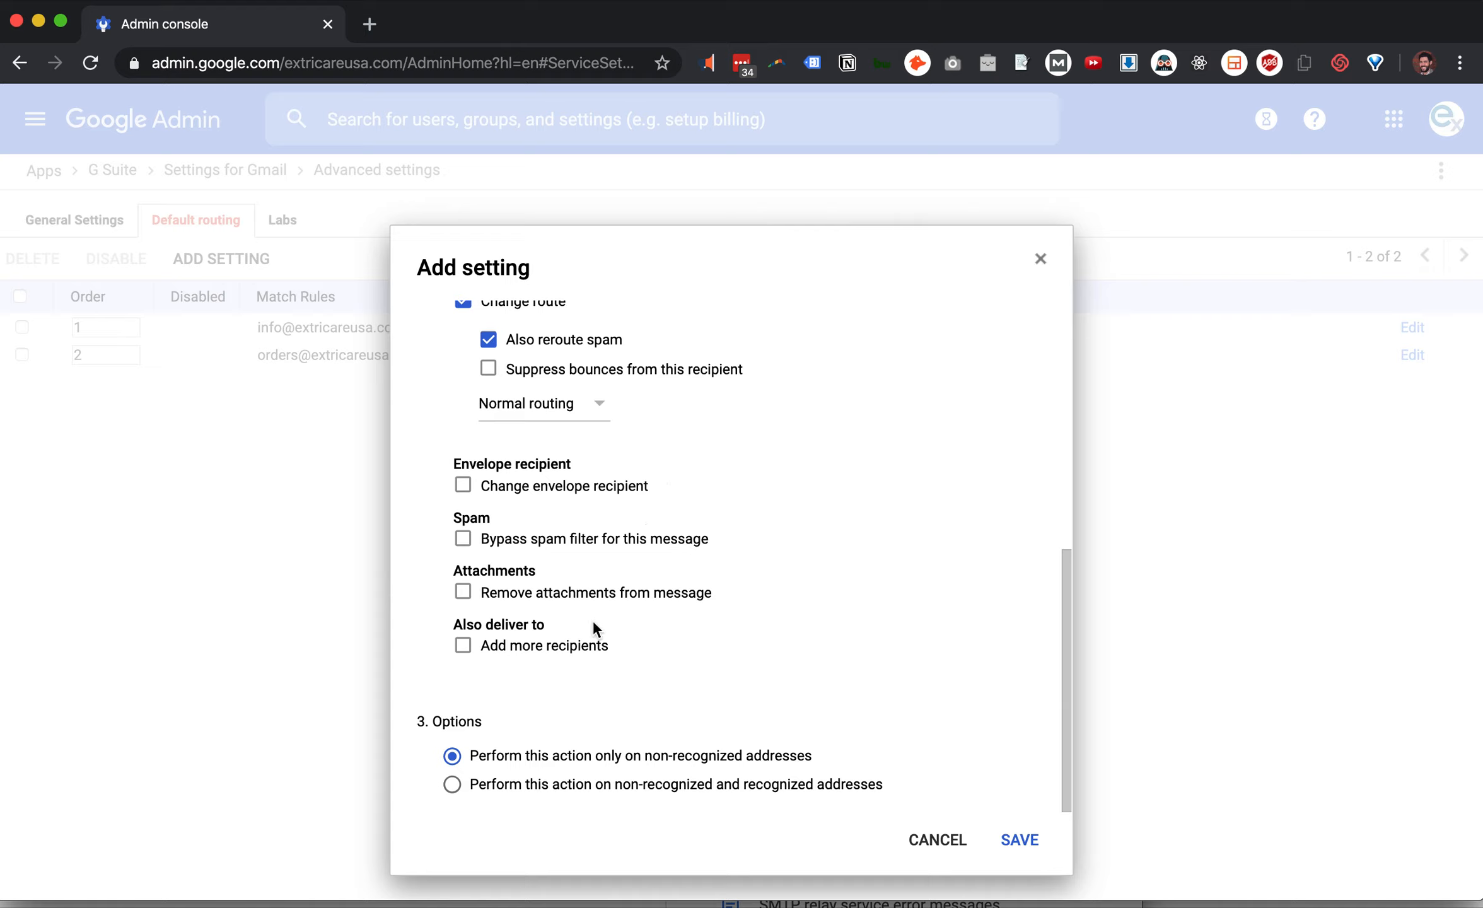
{"action": "left_click", "coordinate": [569, 785]}
{"action": "scroll", "coordinate": [910, 660], "scroll_direction": "up", "scroll_amount": 10}
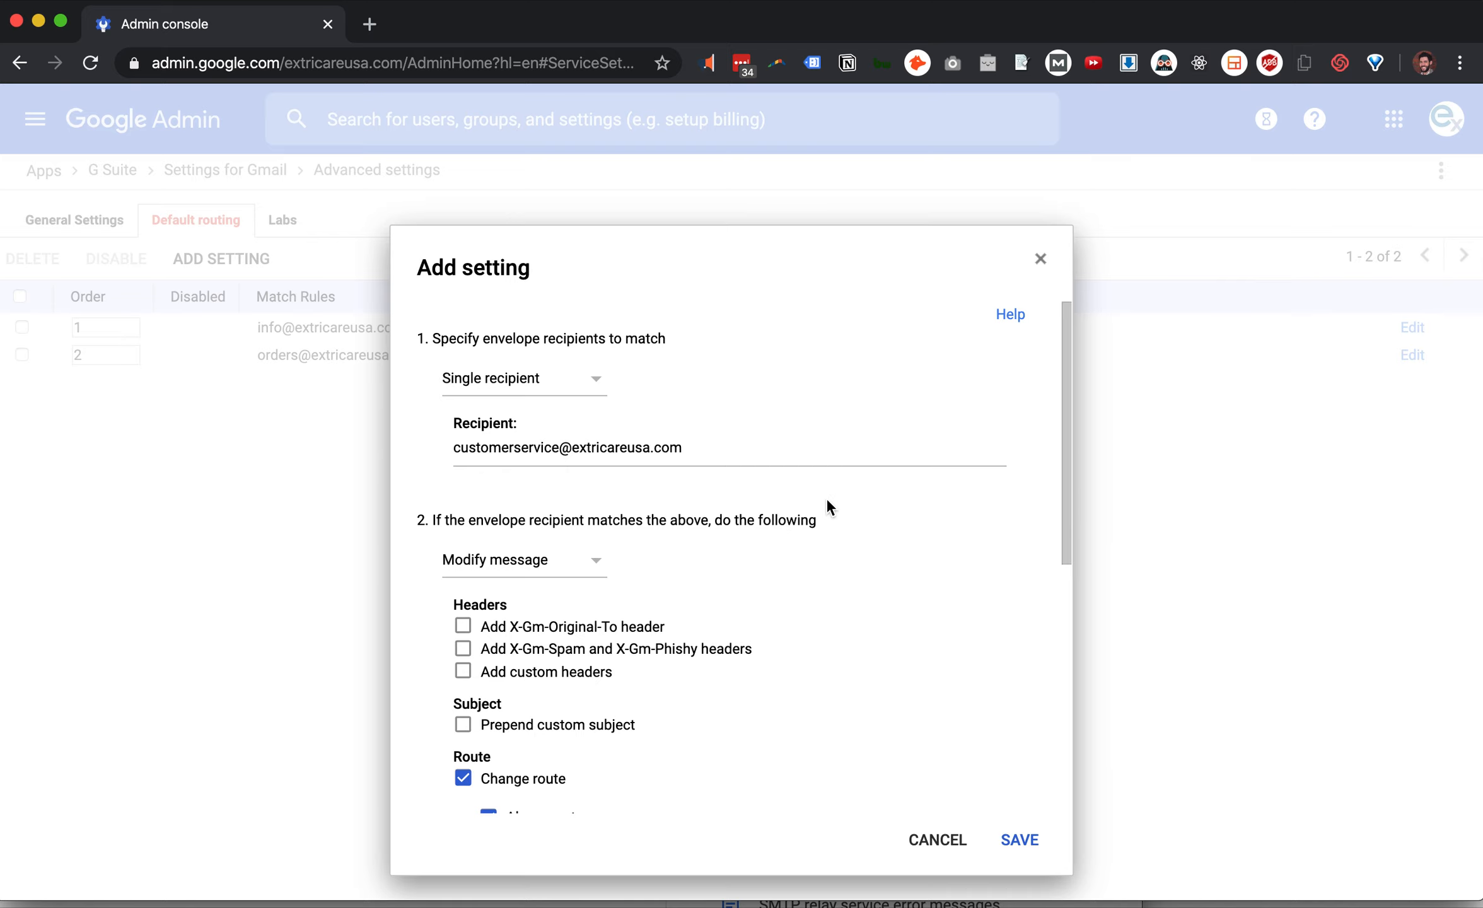
{"action": "scroll", "coordinate": [827, 500], "scroll_direction": "down", "scroll_amount": 7}
{"action": "scroll", "coordinate": [826, 500], "scroll_direction": "down", "scroll_amount": 2}
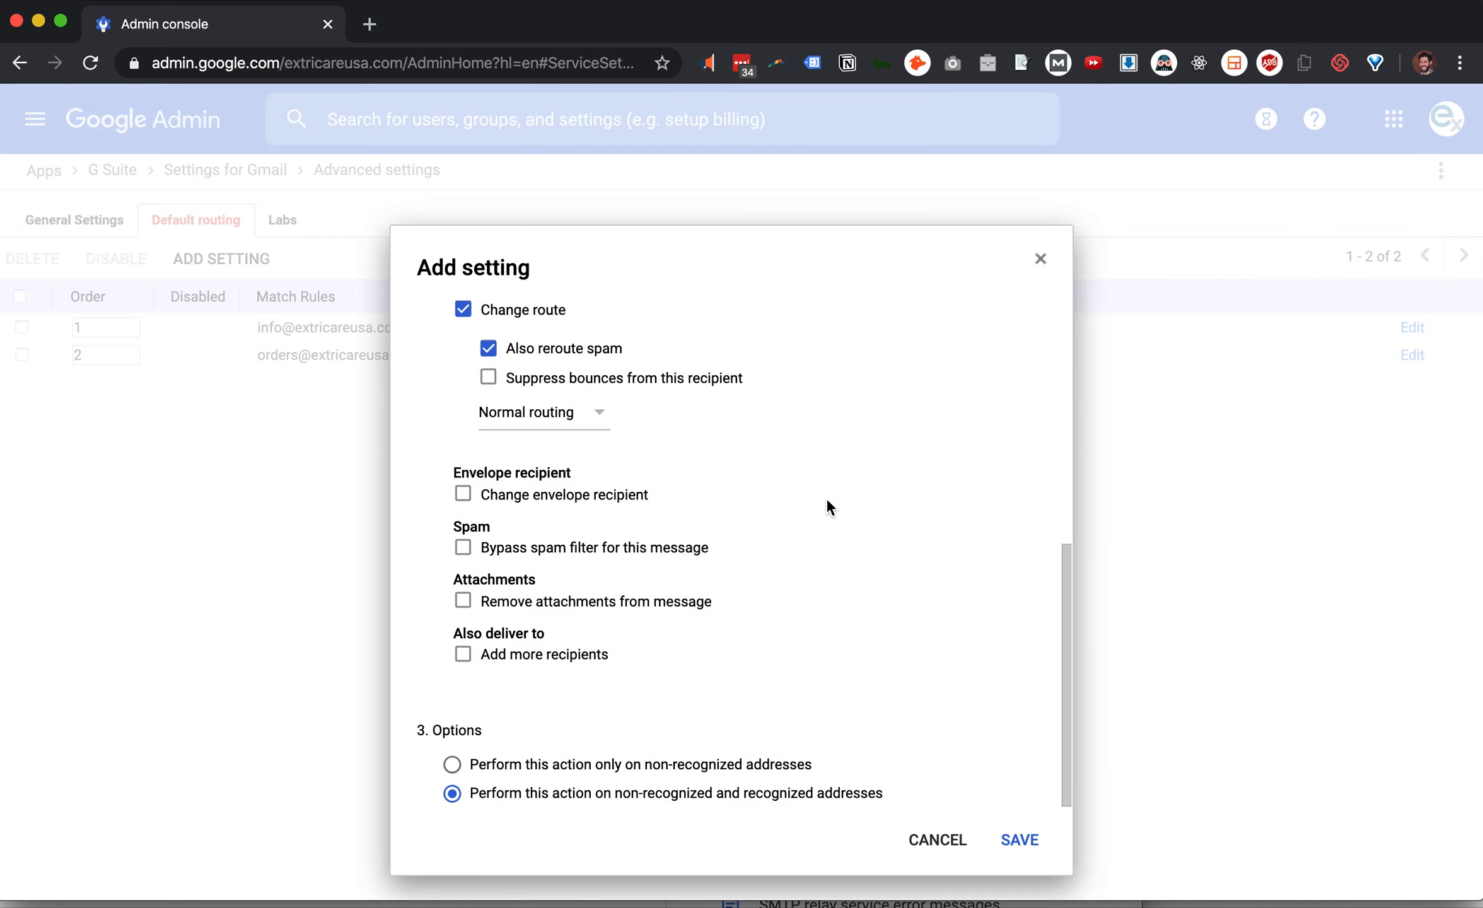
Turn on Change envelope recipient and enter the client's extricareusa.com address as replacement
{"action": "left_click", "coordinate": [605, 494]}
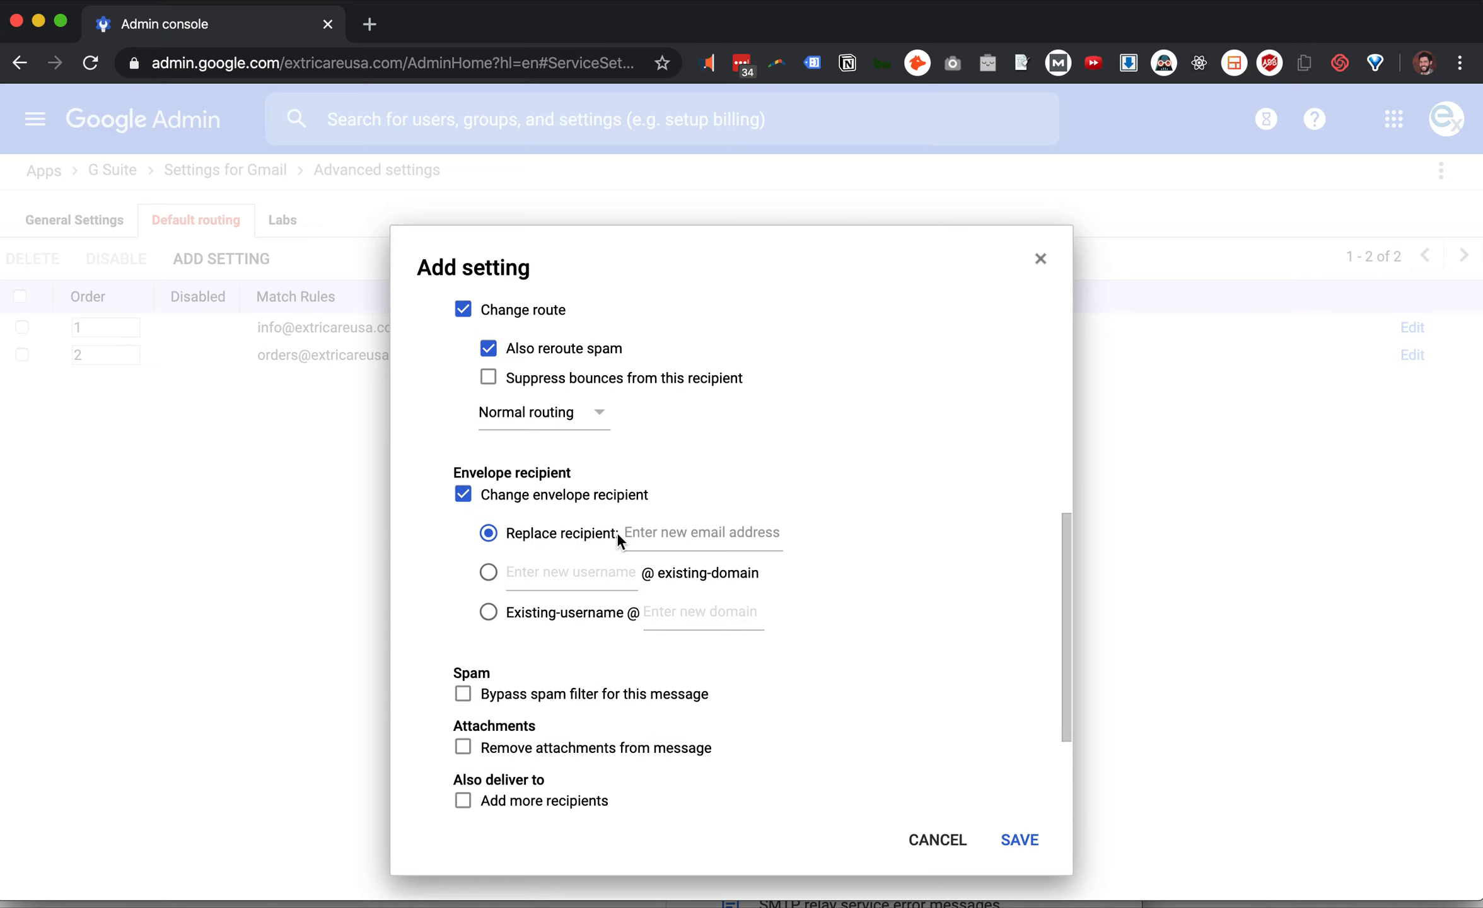
{"action": "left_click", "coordinate": [708, 533]}
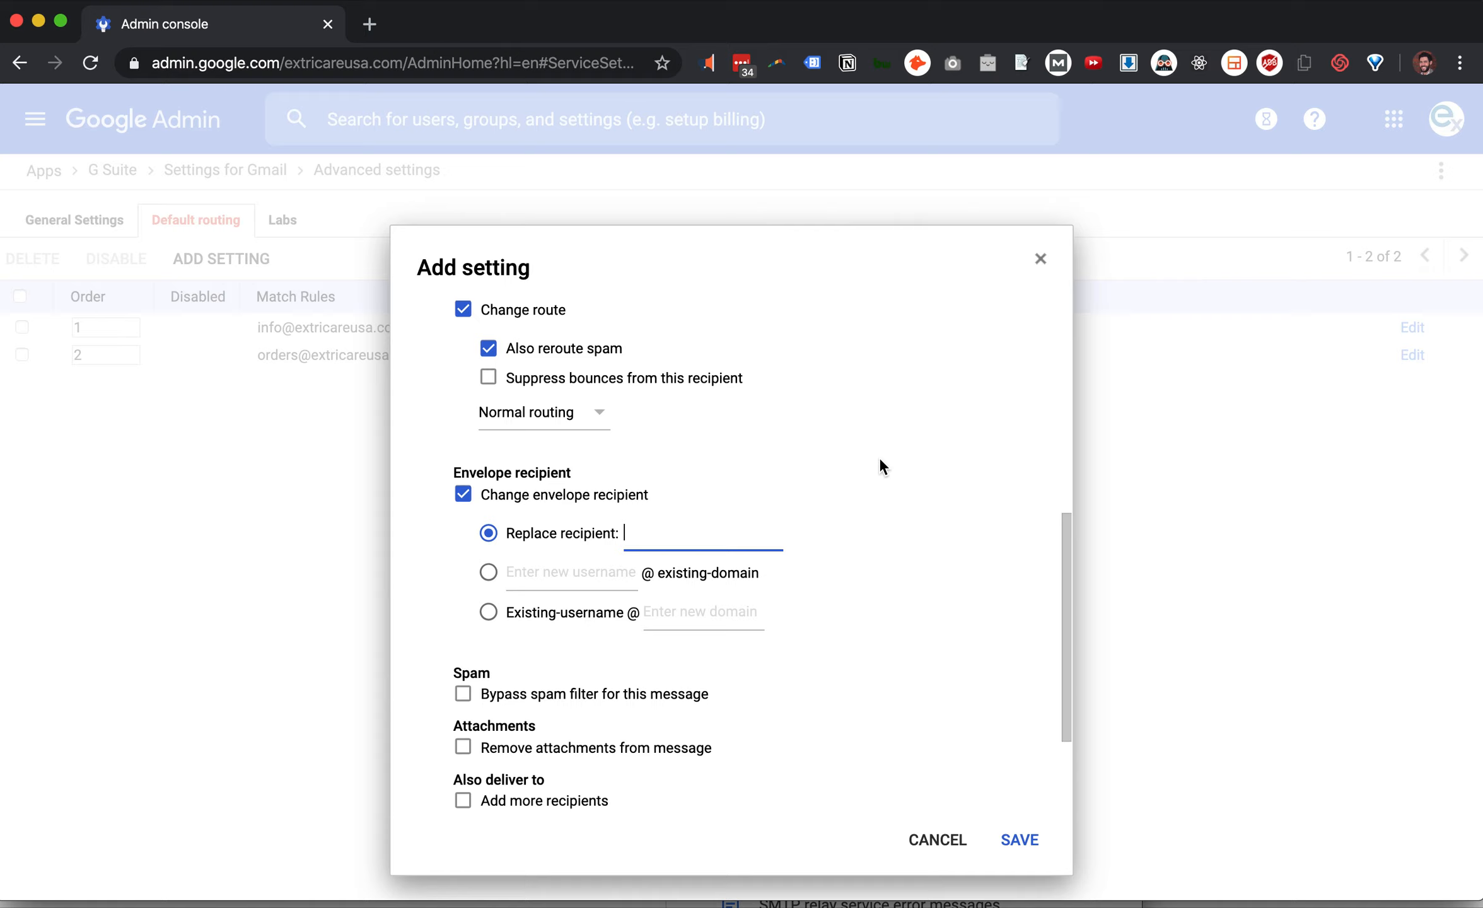
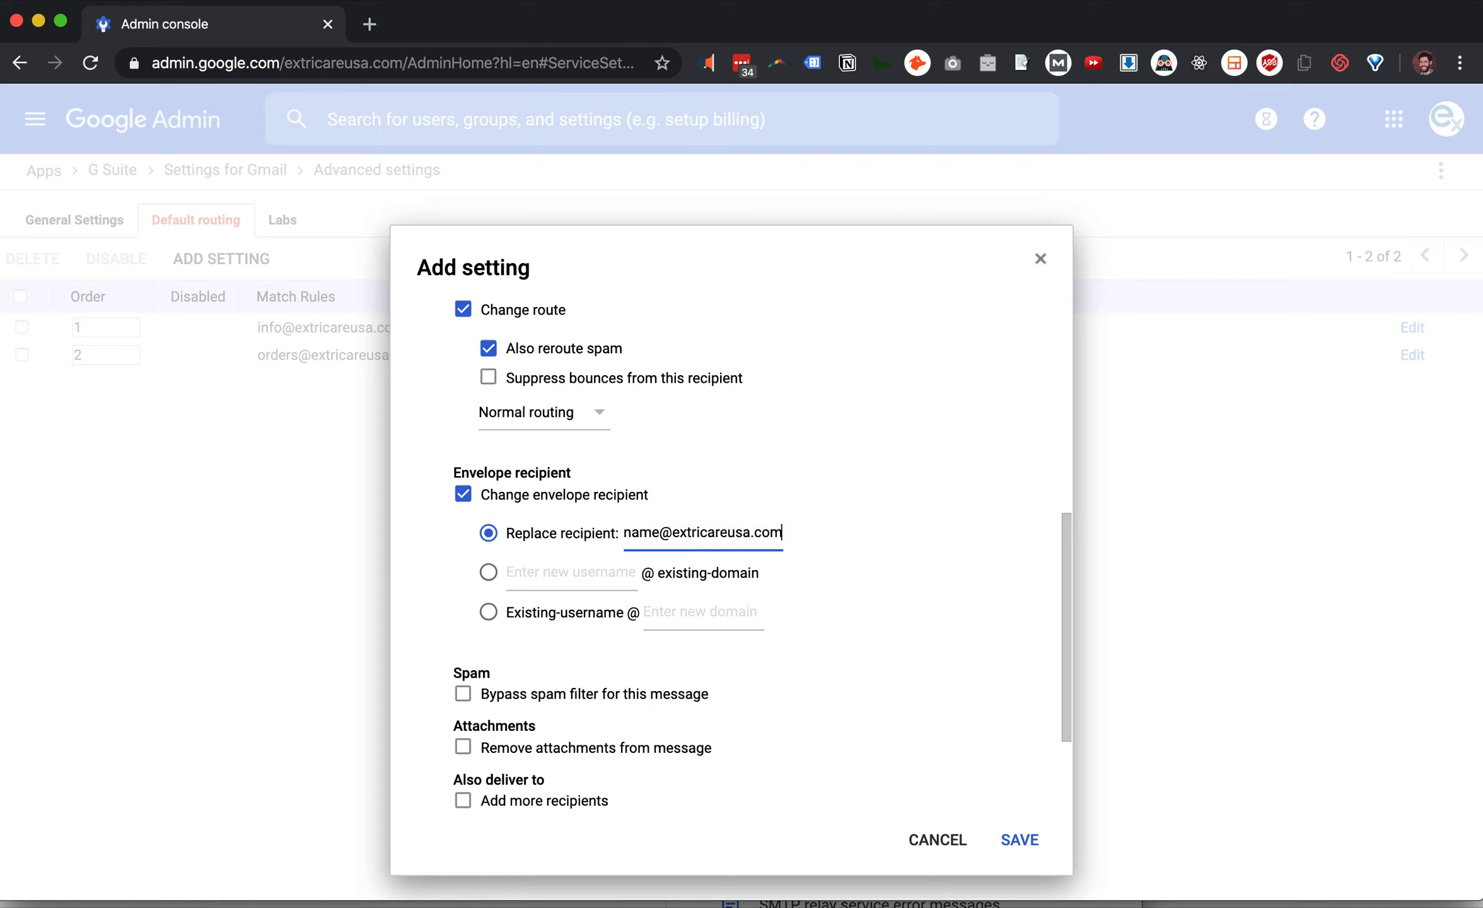
{"action": "scroll", "coordinate": [942, 604], "scroll_direction": "down", "scroll_amount": 5}
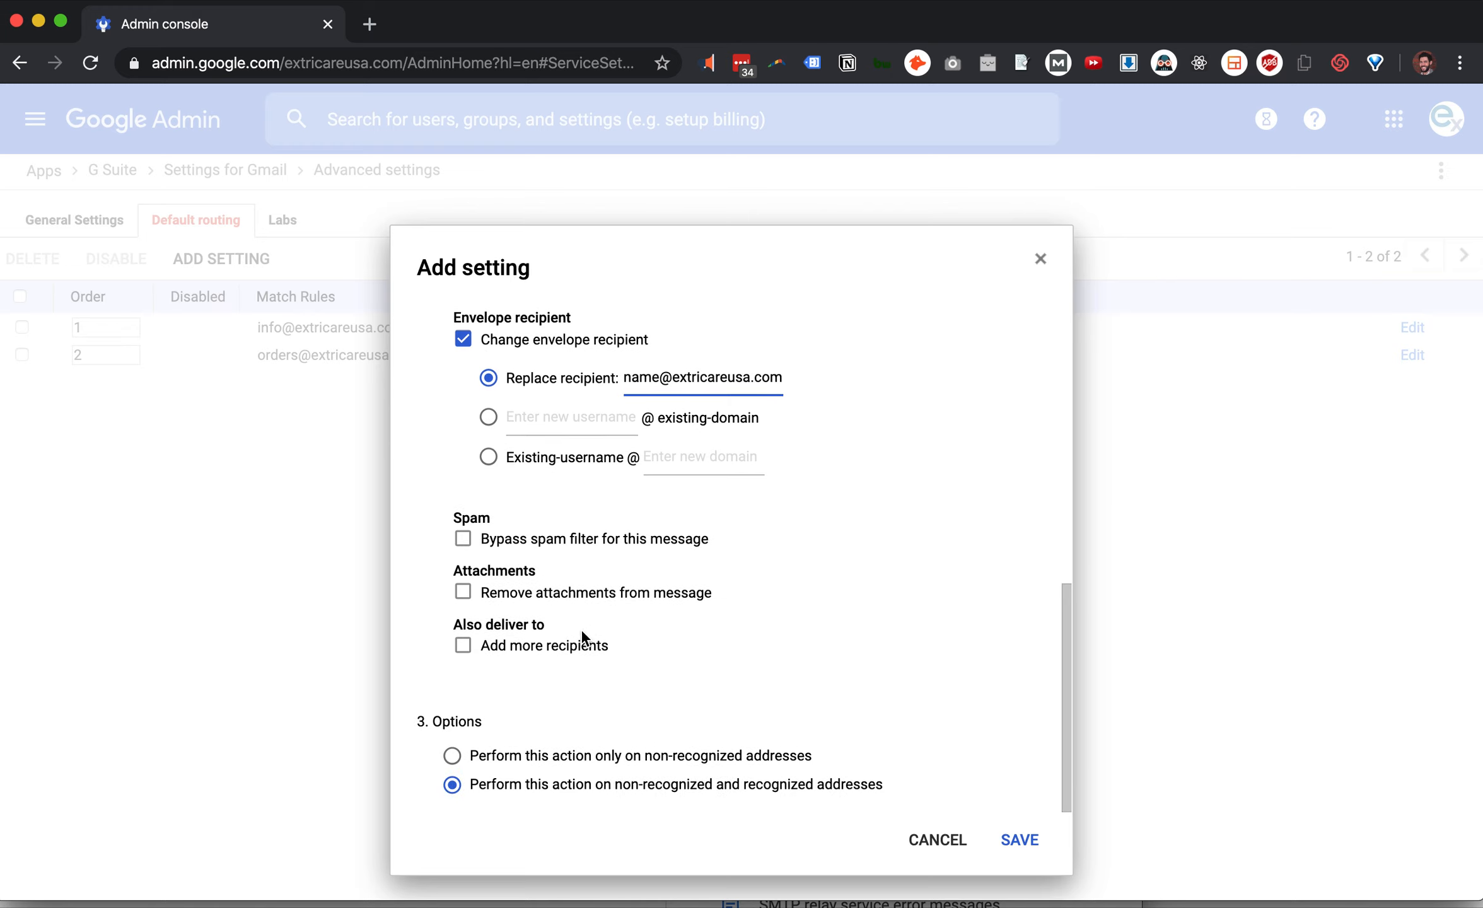
Turn on Add more recipients and start a new additional recipient entry
{"action": "left_click", "coordinate": [463, 646]}
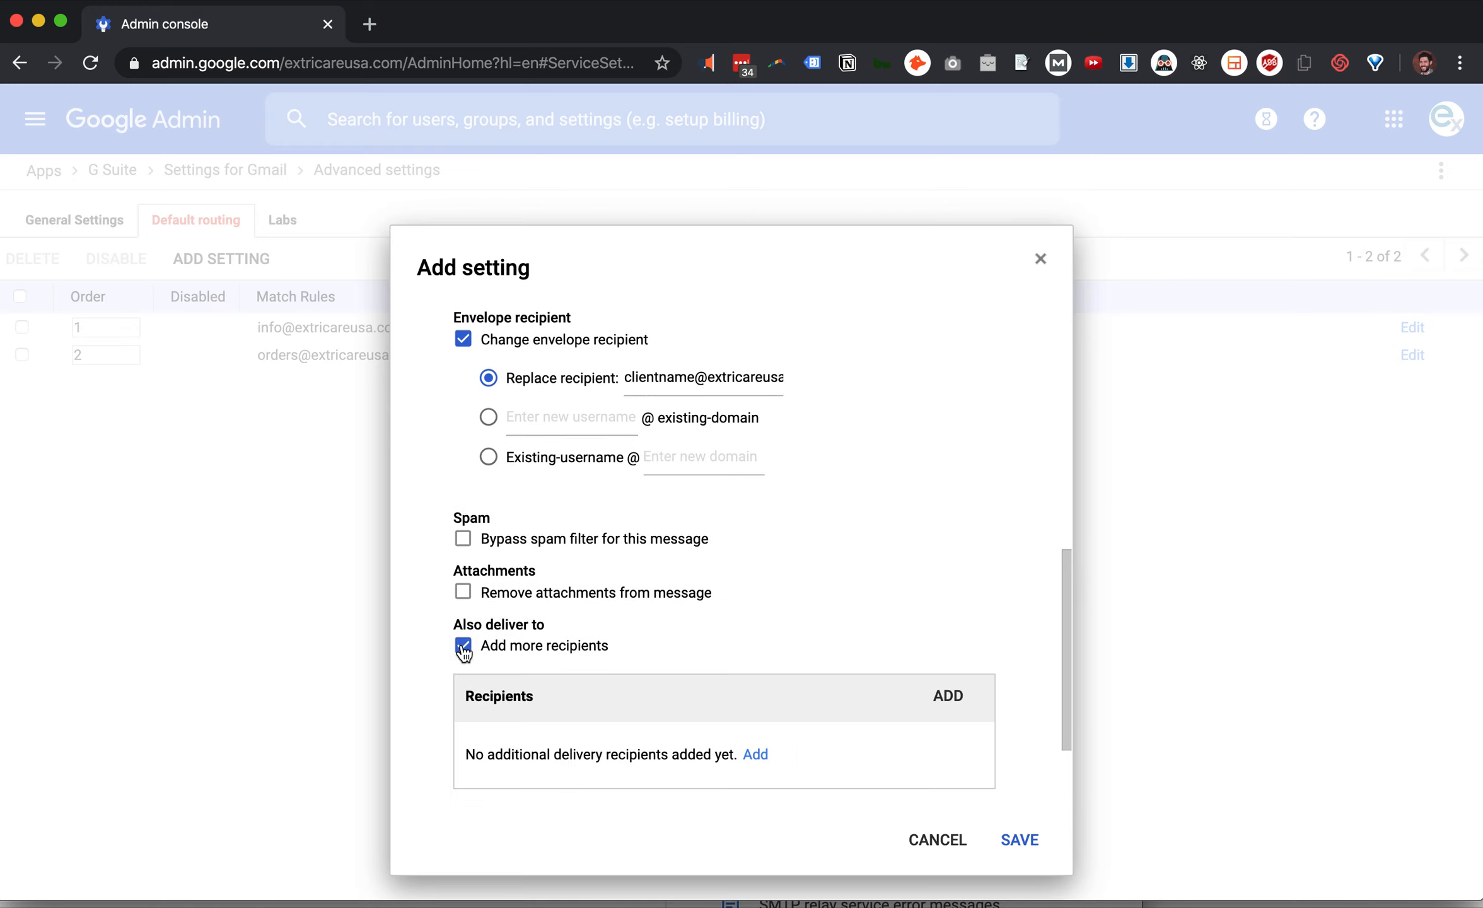
{"action": "scroll", "coordinate": [765, 616], "scroll_direction": "down", "scroll_amount": 2}
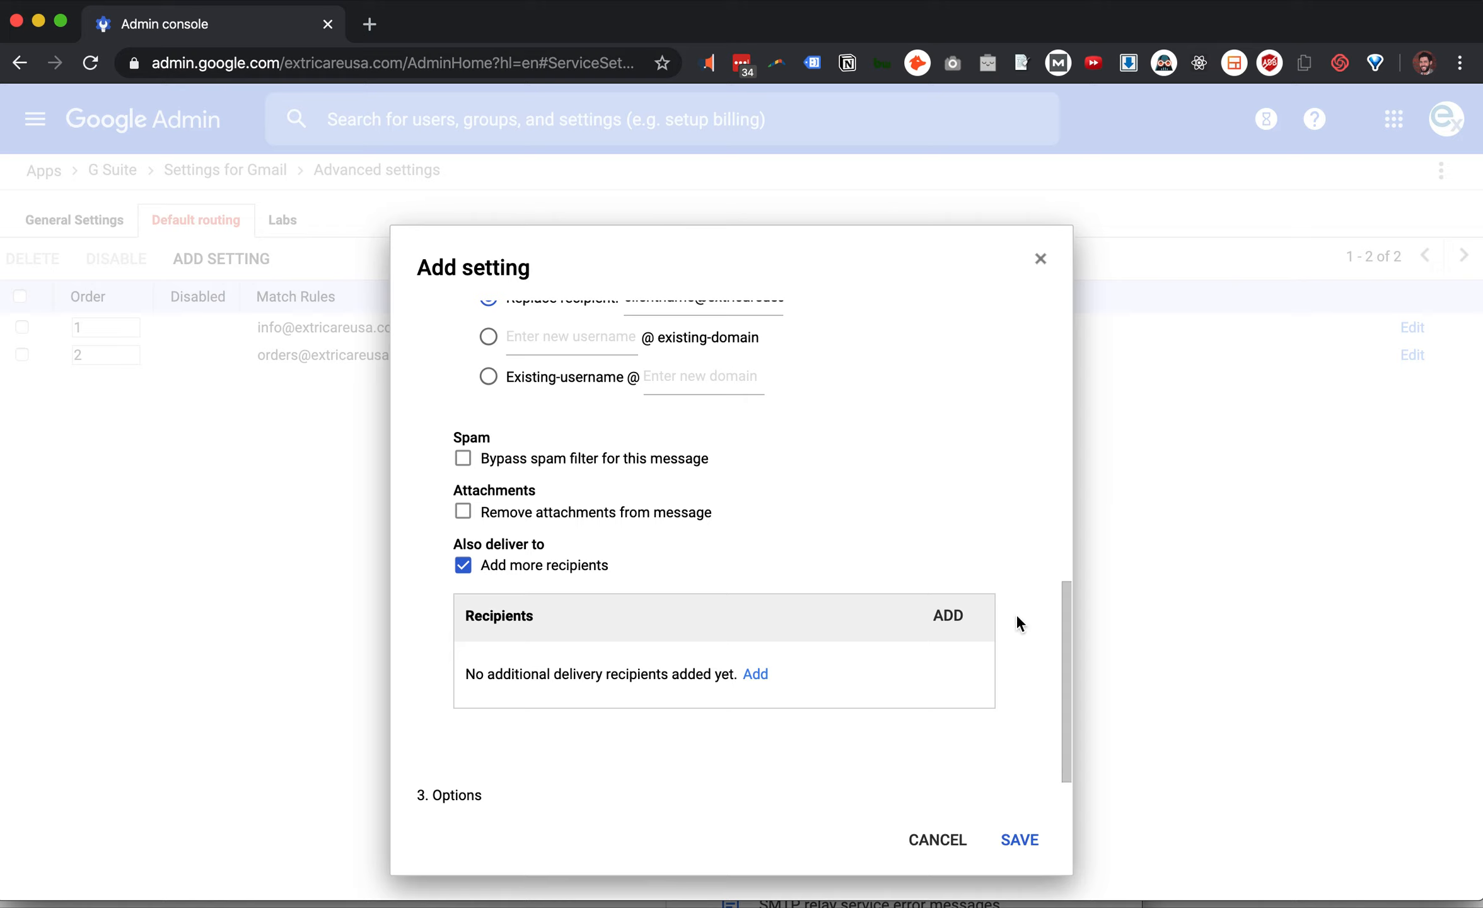
{"action": "left_click", "coordinate": [946, 615]}
{"action": "left_click", "coordinate": [623, 634]}
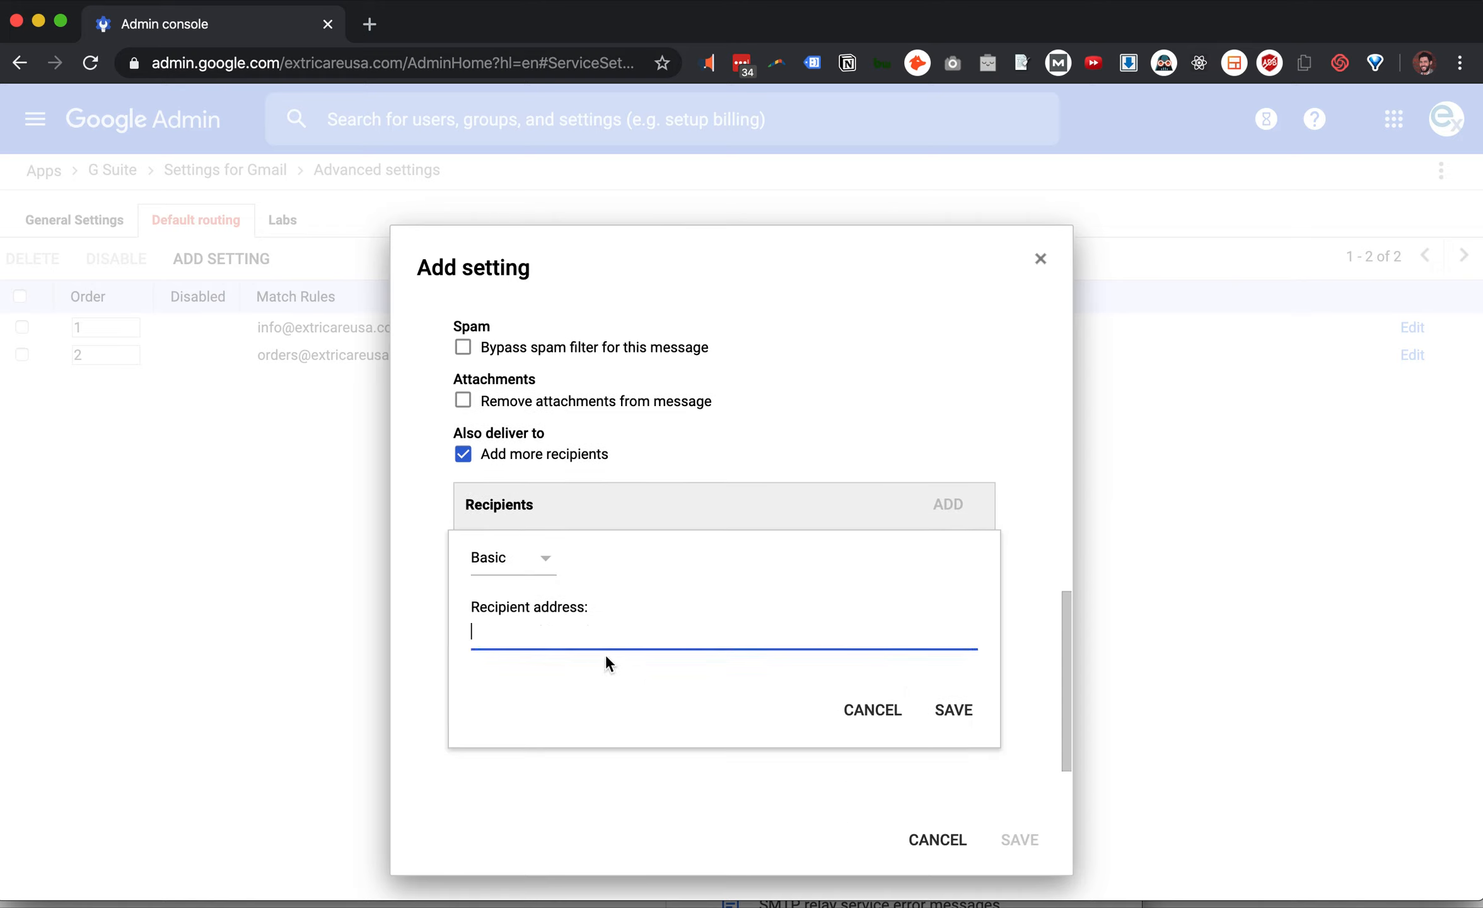
{"action": "left_click", "coordinate": [533, 556]}
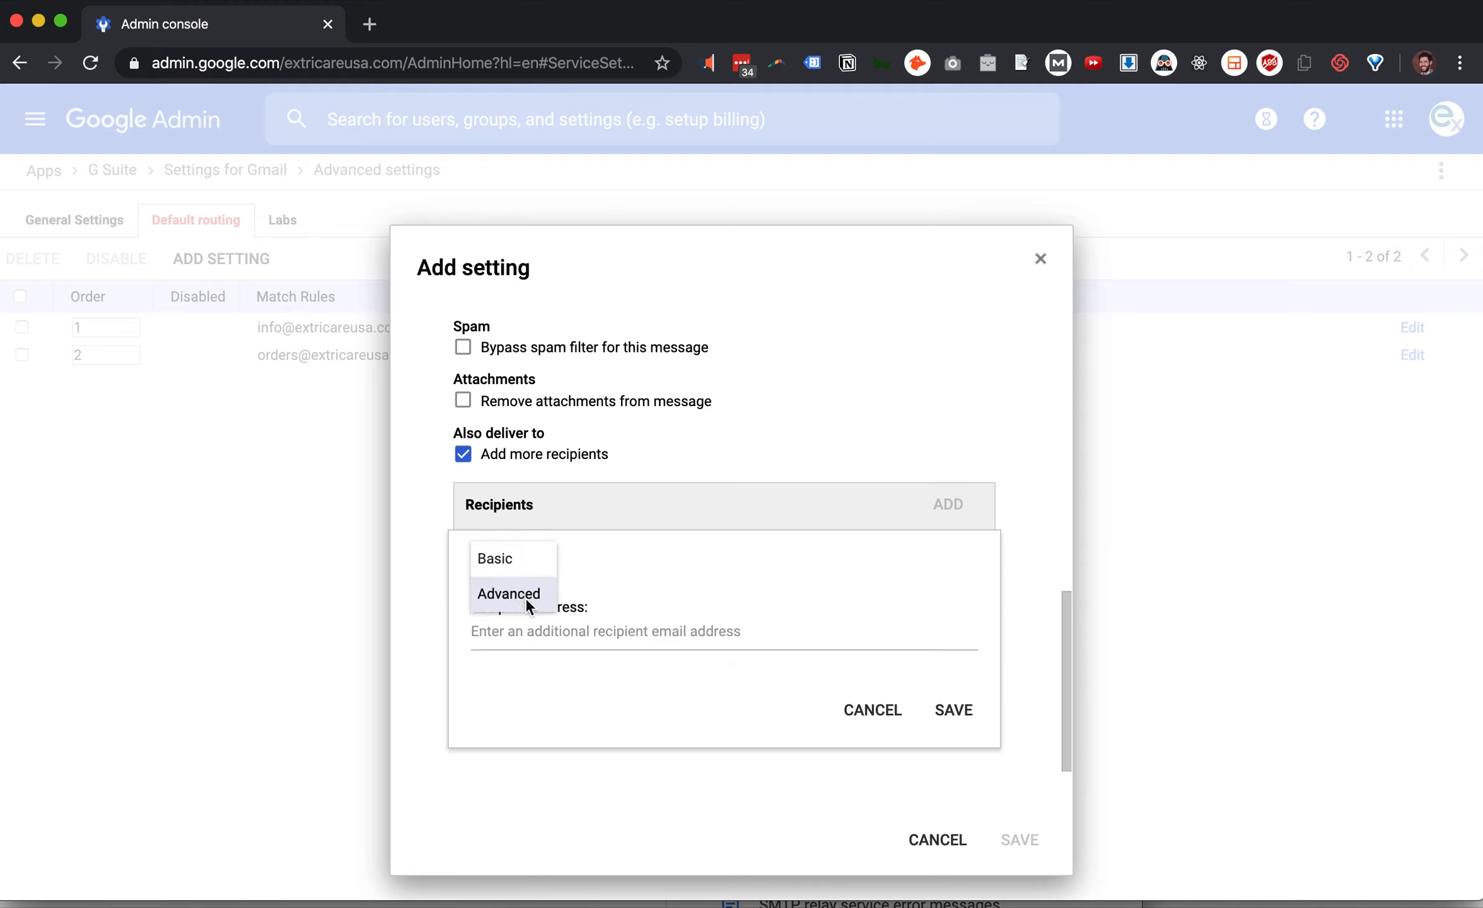
{"action": "scroll", "coordinate": [757, 569], "scroll_direction": "up", "scroll_amount": 4}
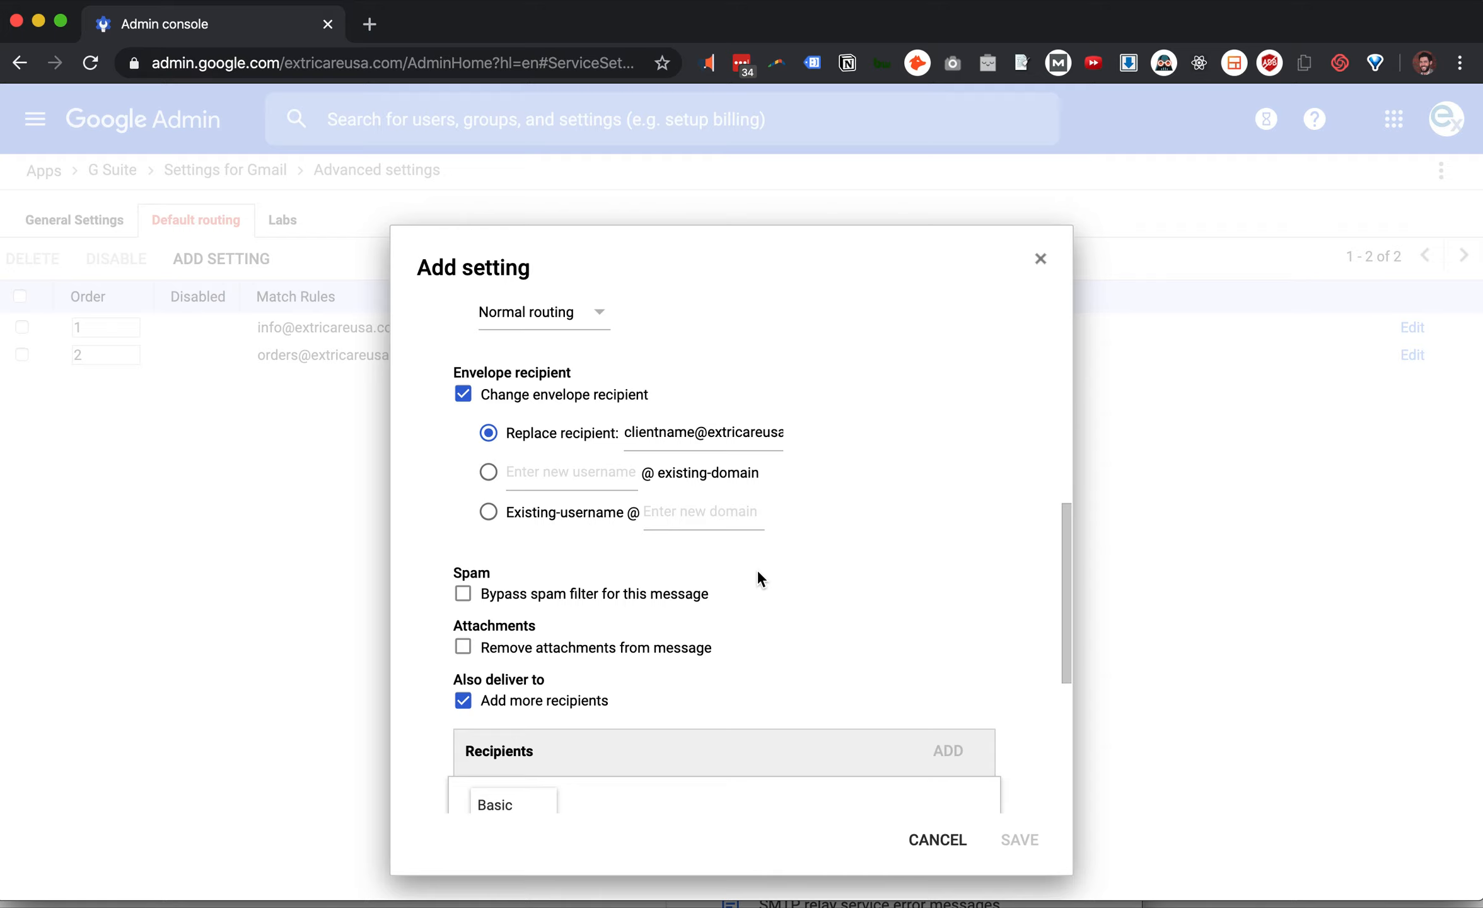
Clear the replacement recipient address and turn off Change envelope recipient
{"action": "triple_click", "coordinate": [688, 434]}
{"action": "key", "text": "BackSpace"}
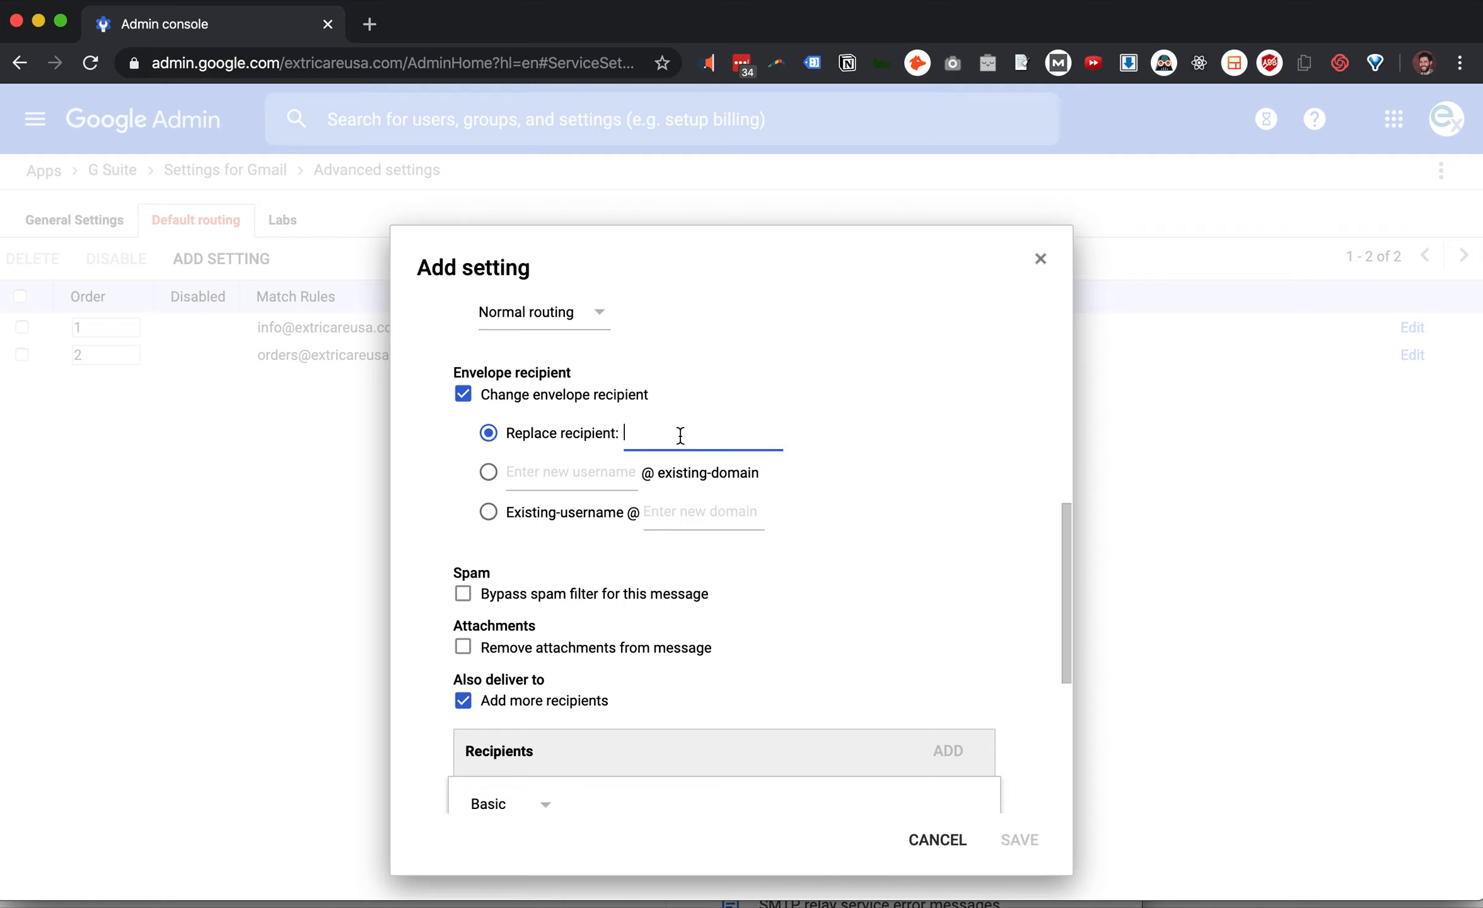
{"action": "left_click", "coordinate": [464, 395]}
{"action": "scroll", "coordinate": [761, 453], "scroll_direction": "down", "scroll_amount": 2}
{"action": "scroll", "coordinate": [581, 435], "scroll_direction": "up", "scroll_amount": 5}
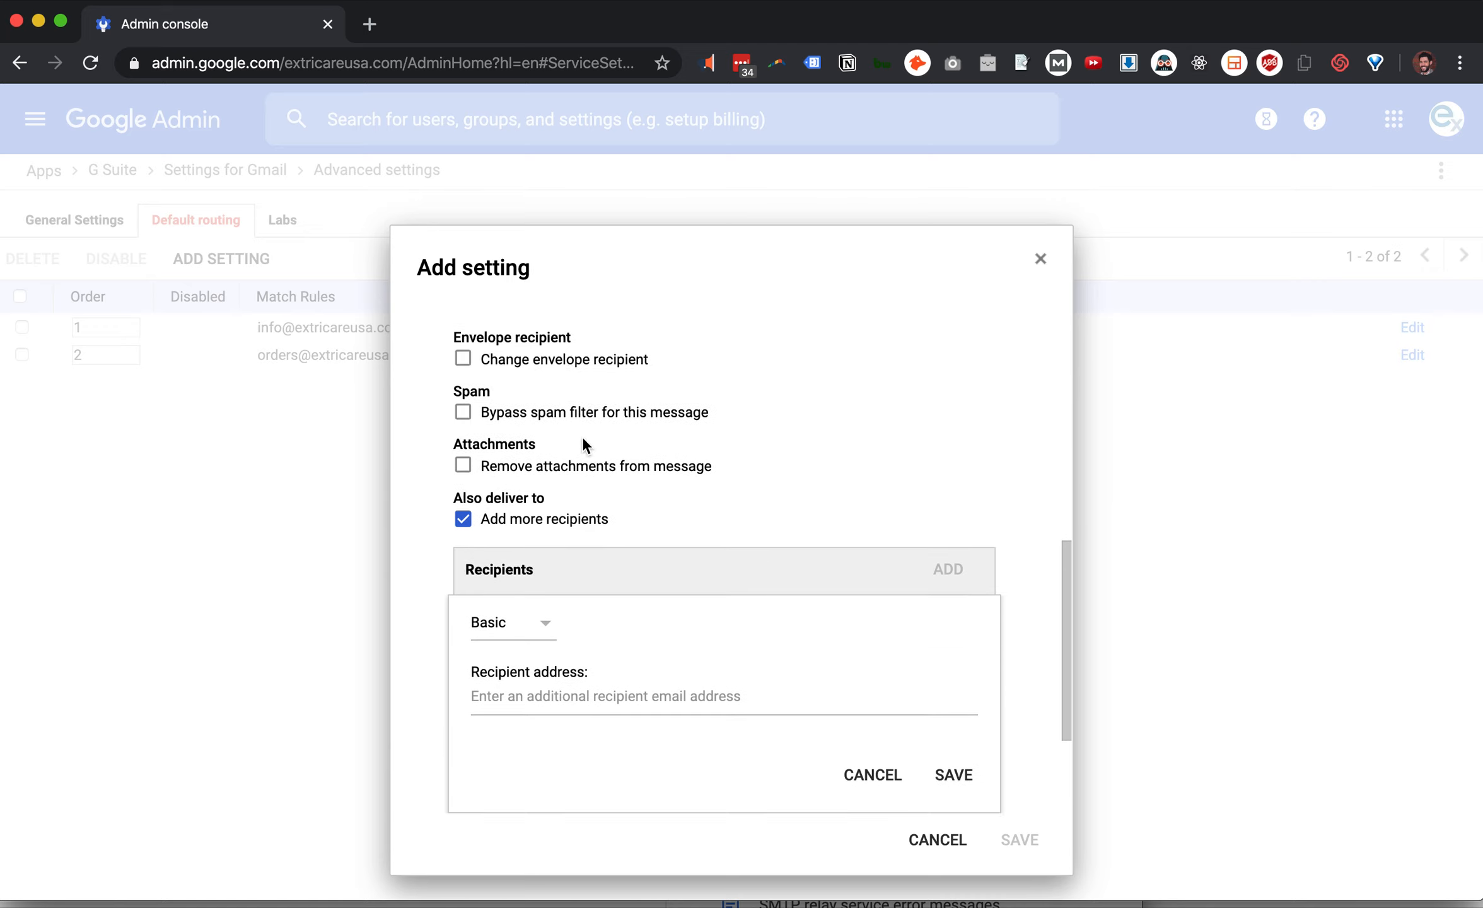
{"action": "scroll", "coordinate": [562, 375], "scroll_direction": "up", "scroll_amount": 1}
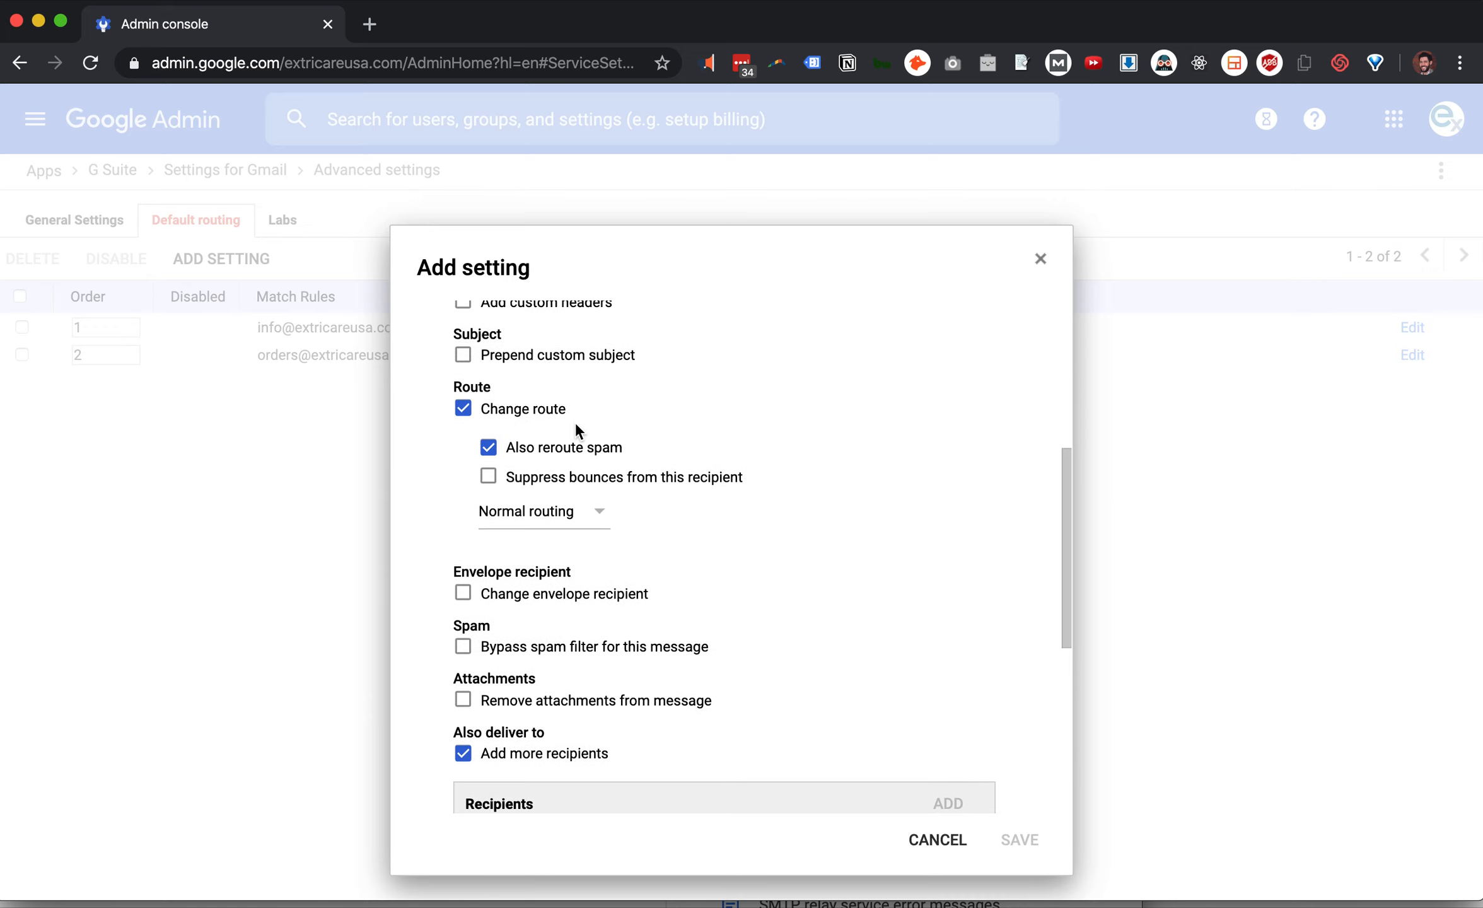
{"action": "scroll", "coordinate": [703, 466], "scroll_direction": "down", "scroll_amount": 5}
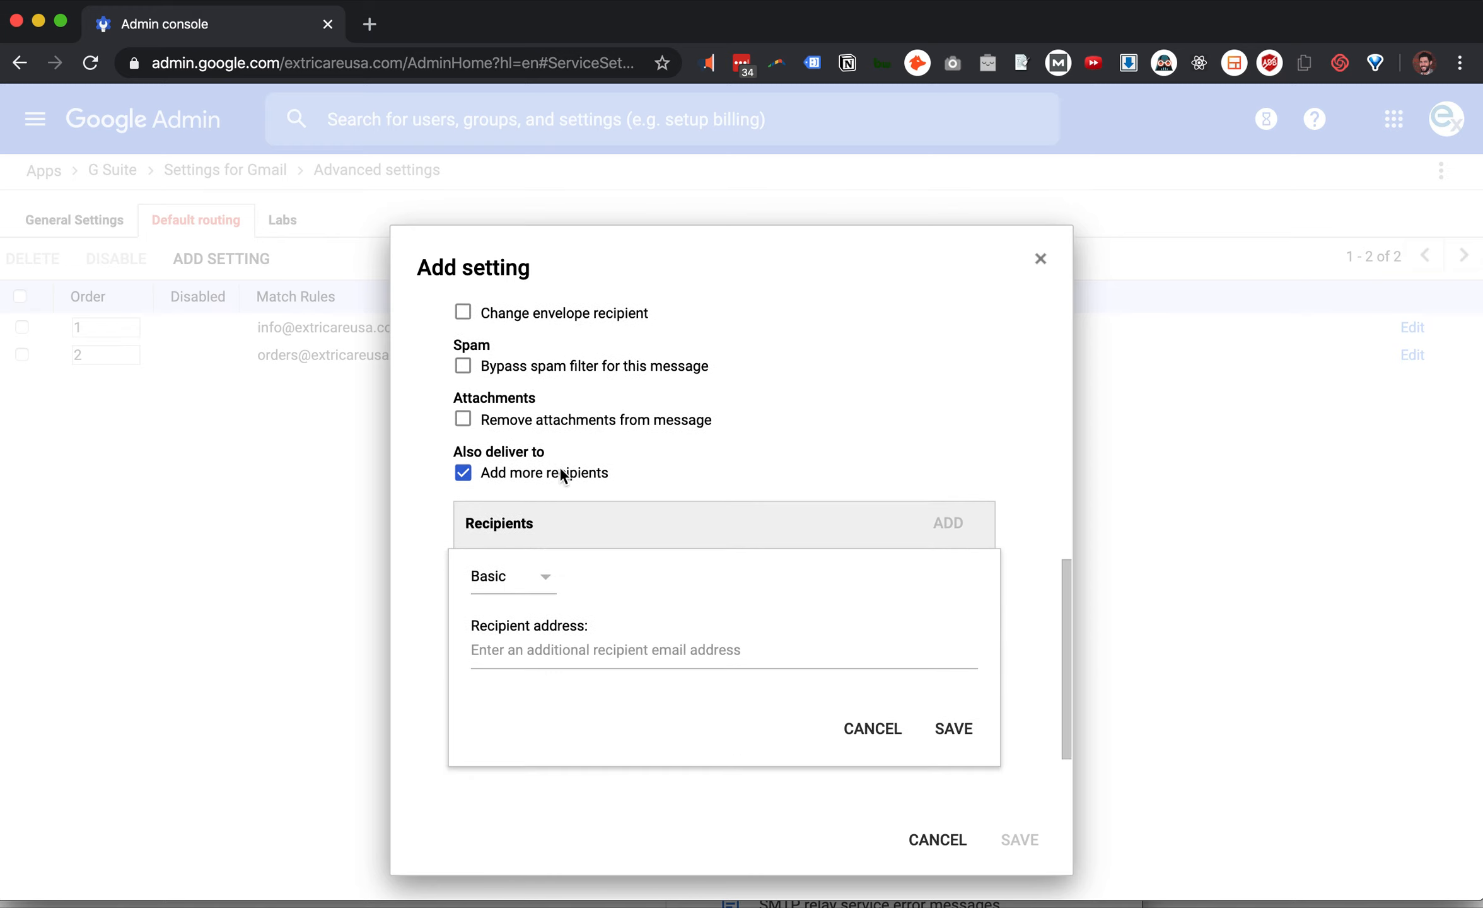
Set the additional recipient's mode to Advanced and review its spam and bounce options
{"action": "left_click", "coordinate": [538, 574]}
{"action": "left_click", "coordinate": [514, 616]}
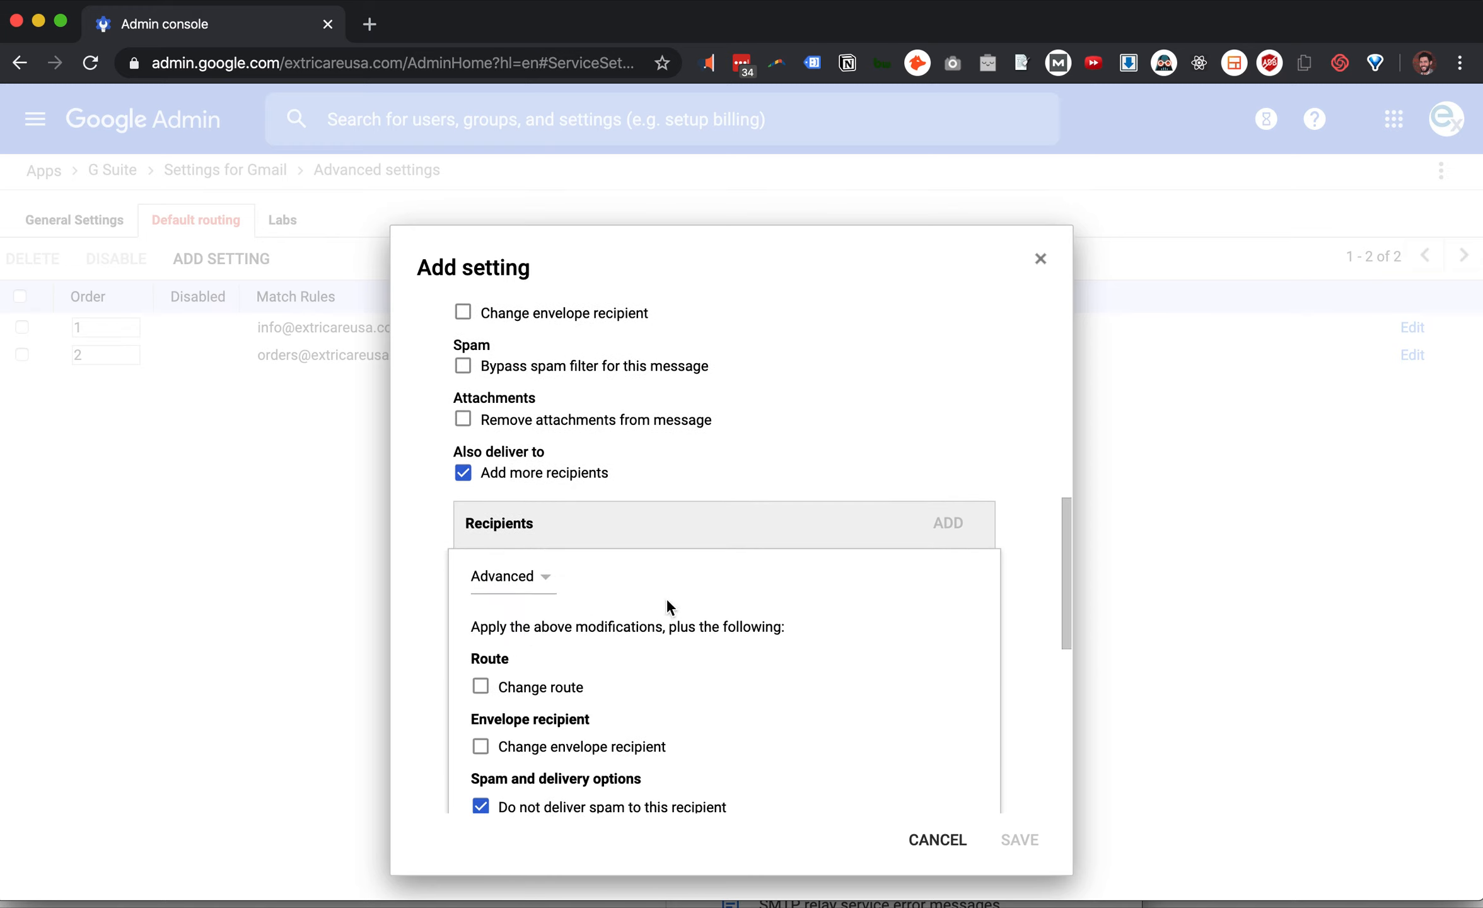
{"action": "scroll", "coordinate": [667, 598], "scroll_direction": "down", "scroll_amount": 5}
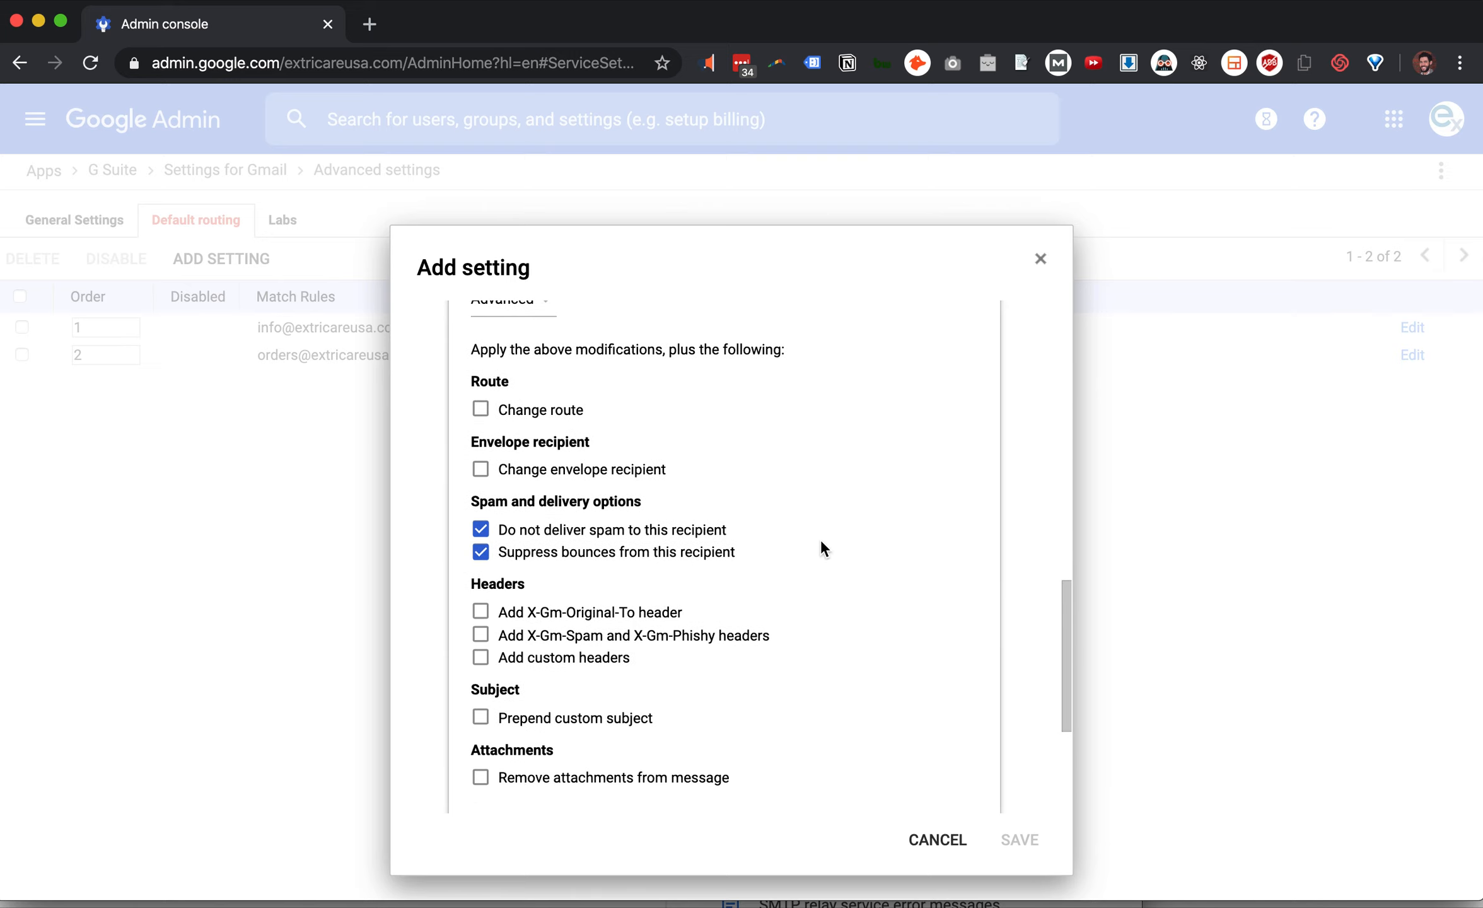
{"action": "scroll", "coordinate": [821, 539], "scroll_direction": "down", "scroll_amount": 2}
{"action": "scroll", "coordinate": [821, 538], "scroll_direction": "down", "scroll_amount": 3}
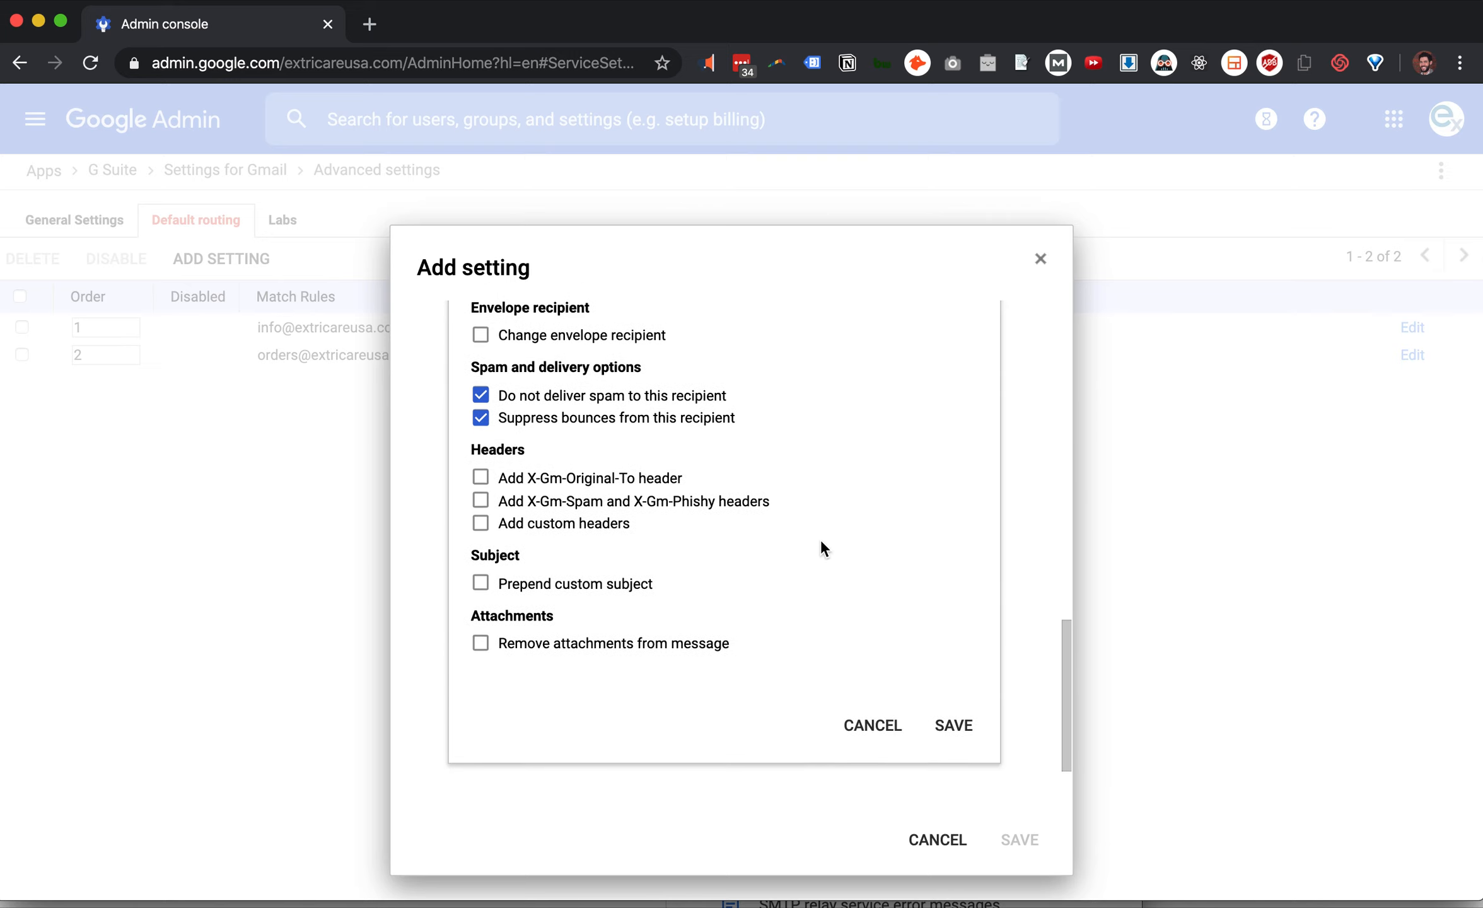
{"action": "scroll", "coordinate": [820, 538], "scroll_direction": "up", "scroll_amount": 4}
{"action": "scroll", "coordinate": [821, 539], "scroll_direction": "down", "scroll_amount": 1}
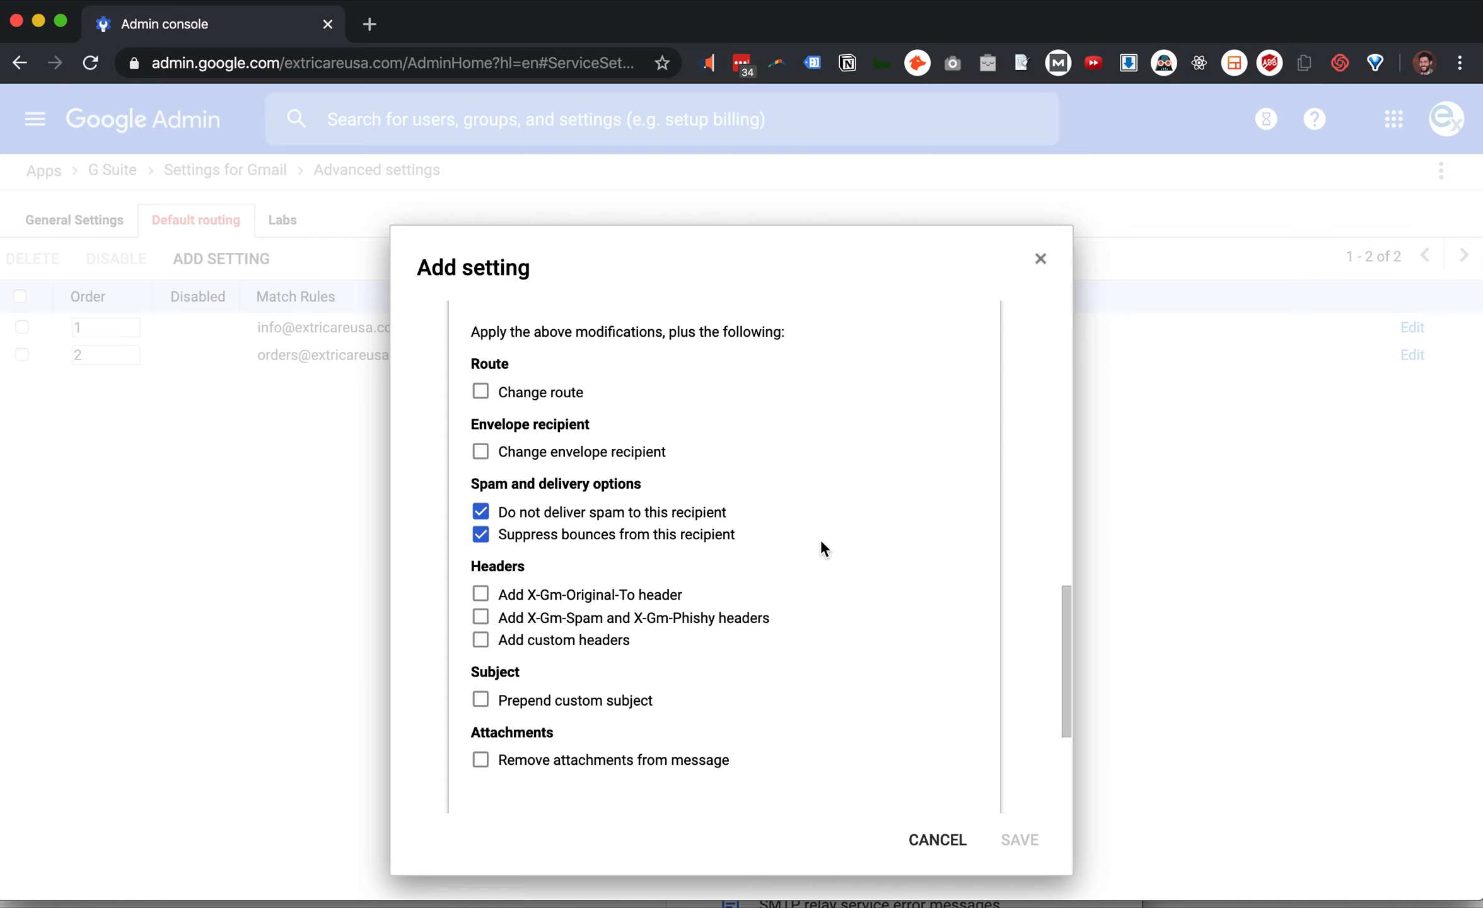
{"action": "scroll", "coordinate": [906, 624], "scroll_direction": "down", "scroll_amount": 2}
{"action": "scroll", "coordinate": [906, 624], "scroll_direction": "up", "scroll_amount": 1}
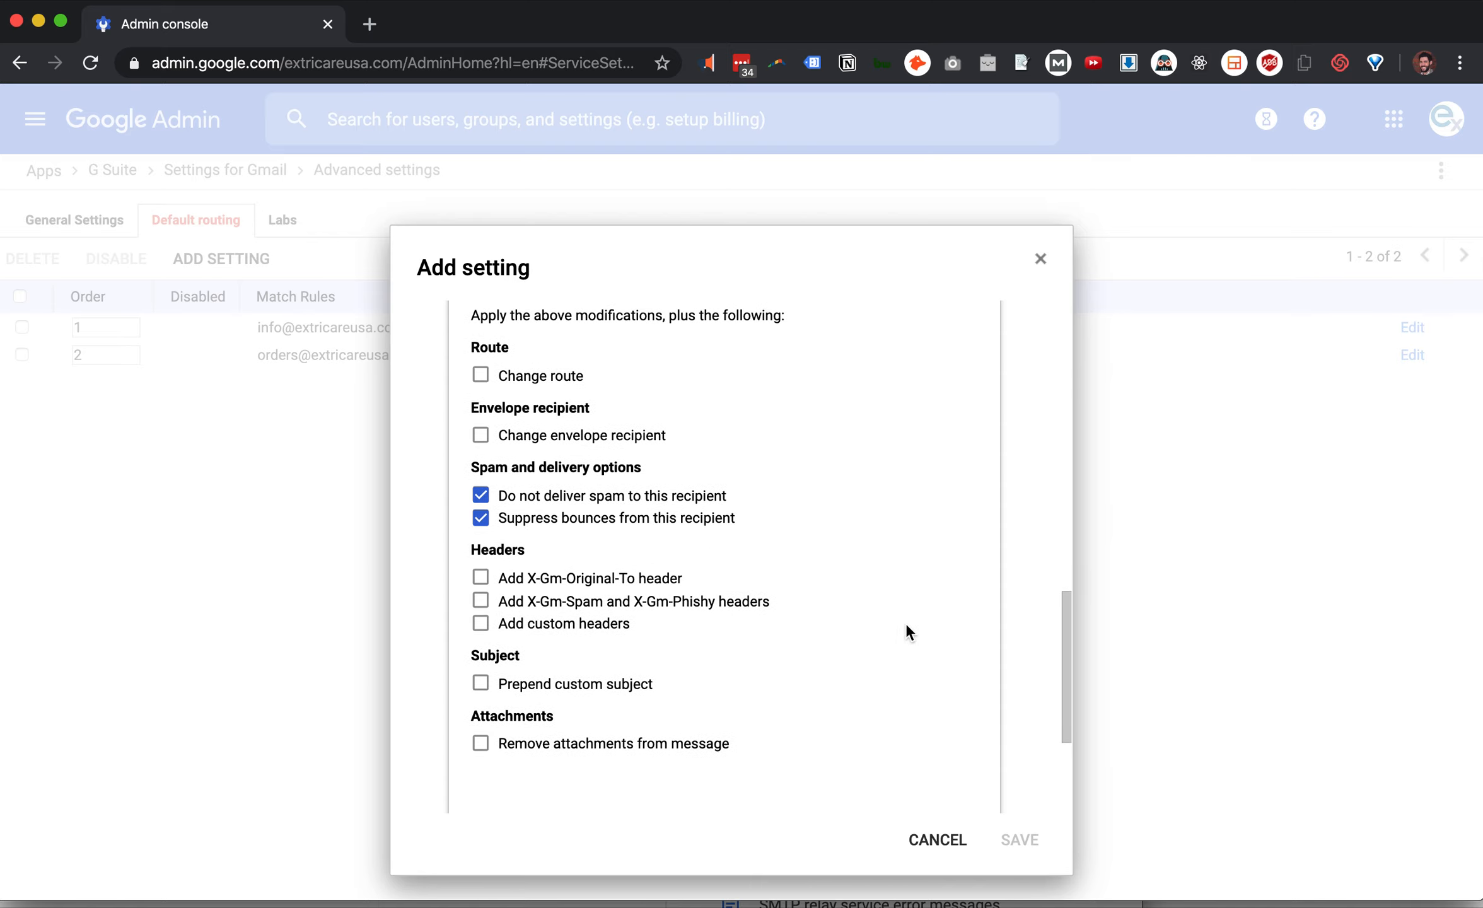
{"action": "scroll", "coordinate": [805, 681], "scroll_direction": "up", "scroll_amount": 3}
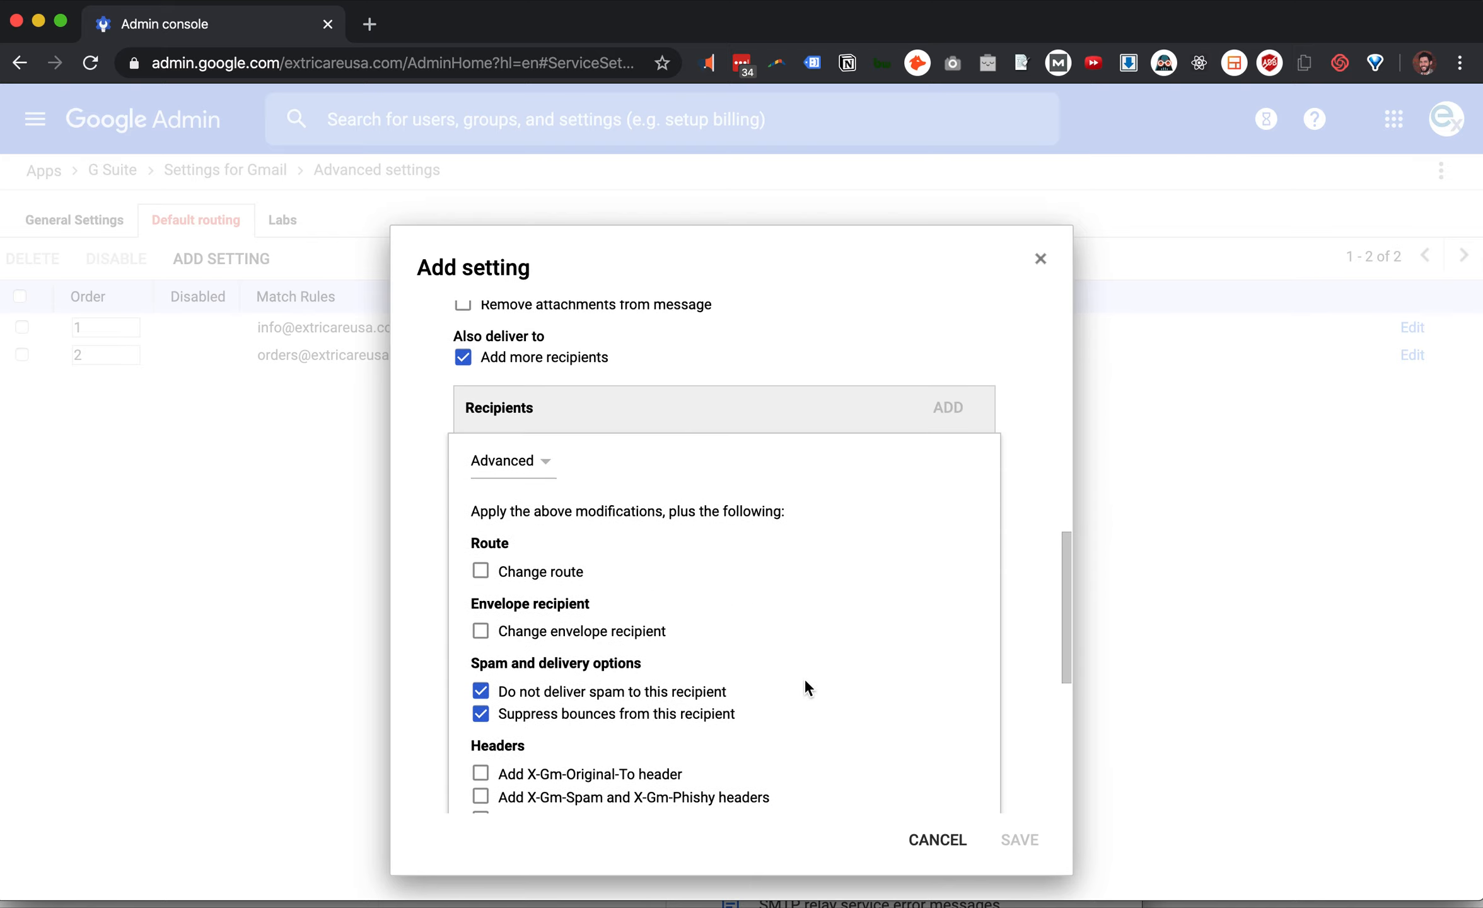
{"action": "scroll", "coordinate": [805, 681], "scroll_direction": "down", "scroll_amount": 4}
{"action": "scroll", "coordinate": [805, 682], "scroll_direction": "up", "scroll_amount": 5}
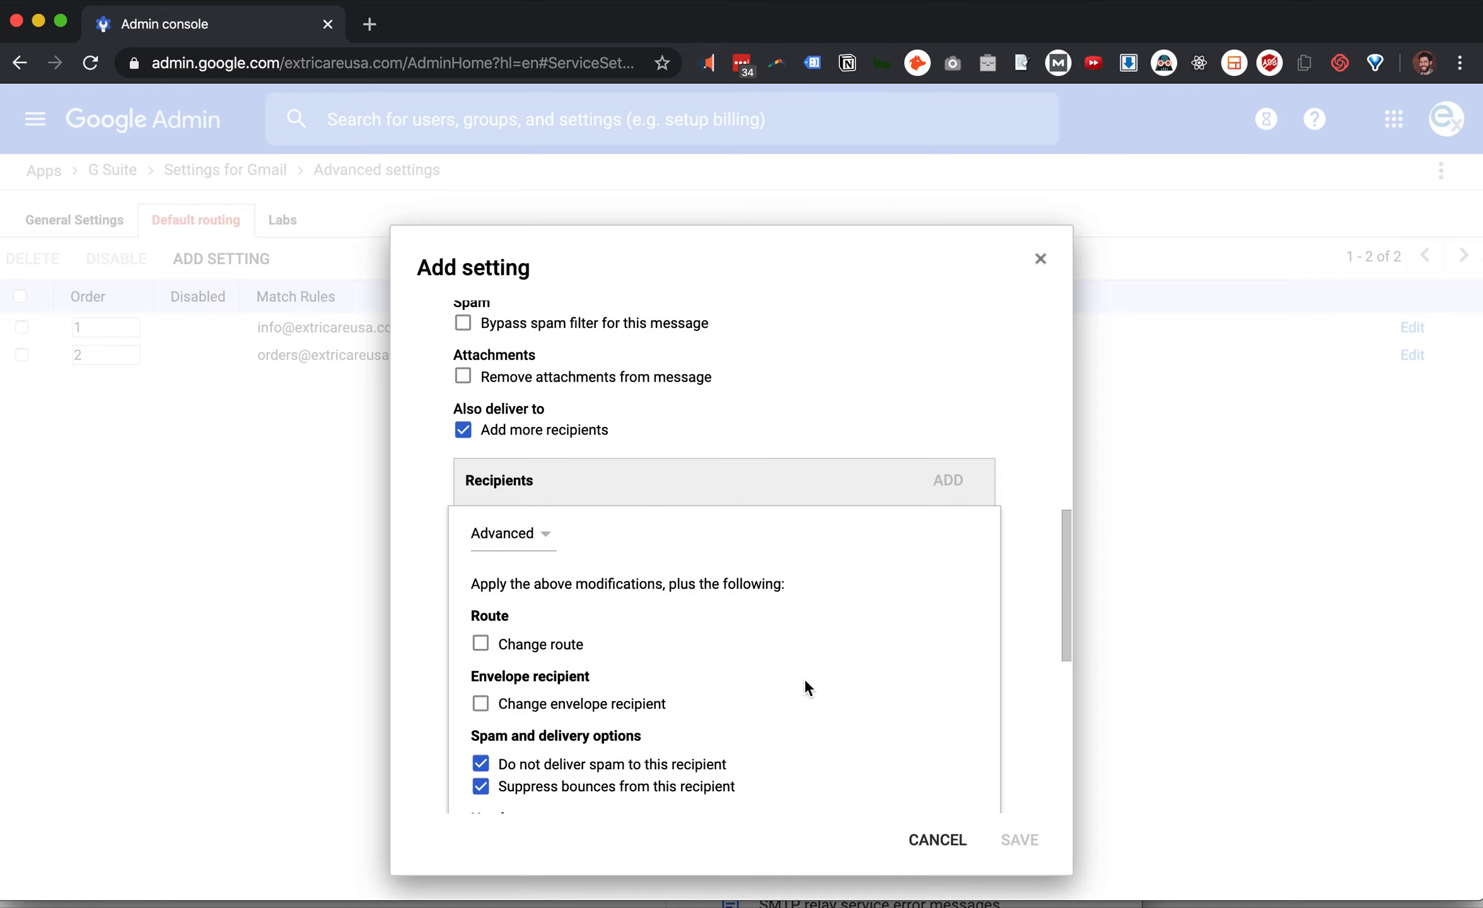
Switch the recipient to Basic mode and paste in the client's e-mail address
{"action": "left_click", "coordinate": [528, 607]}
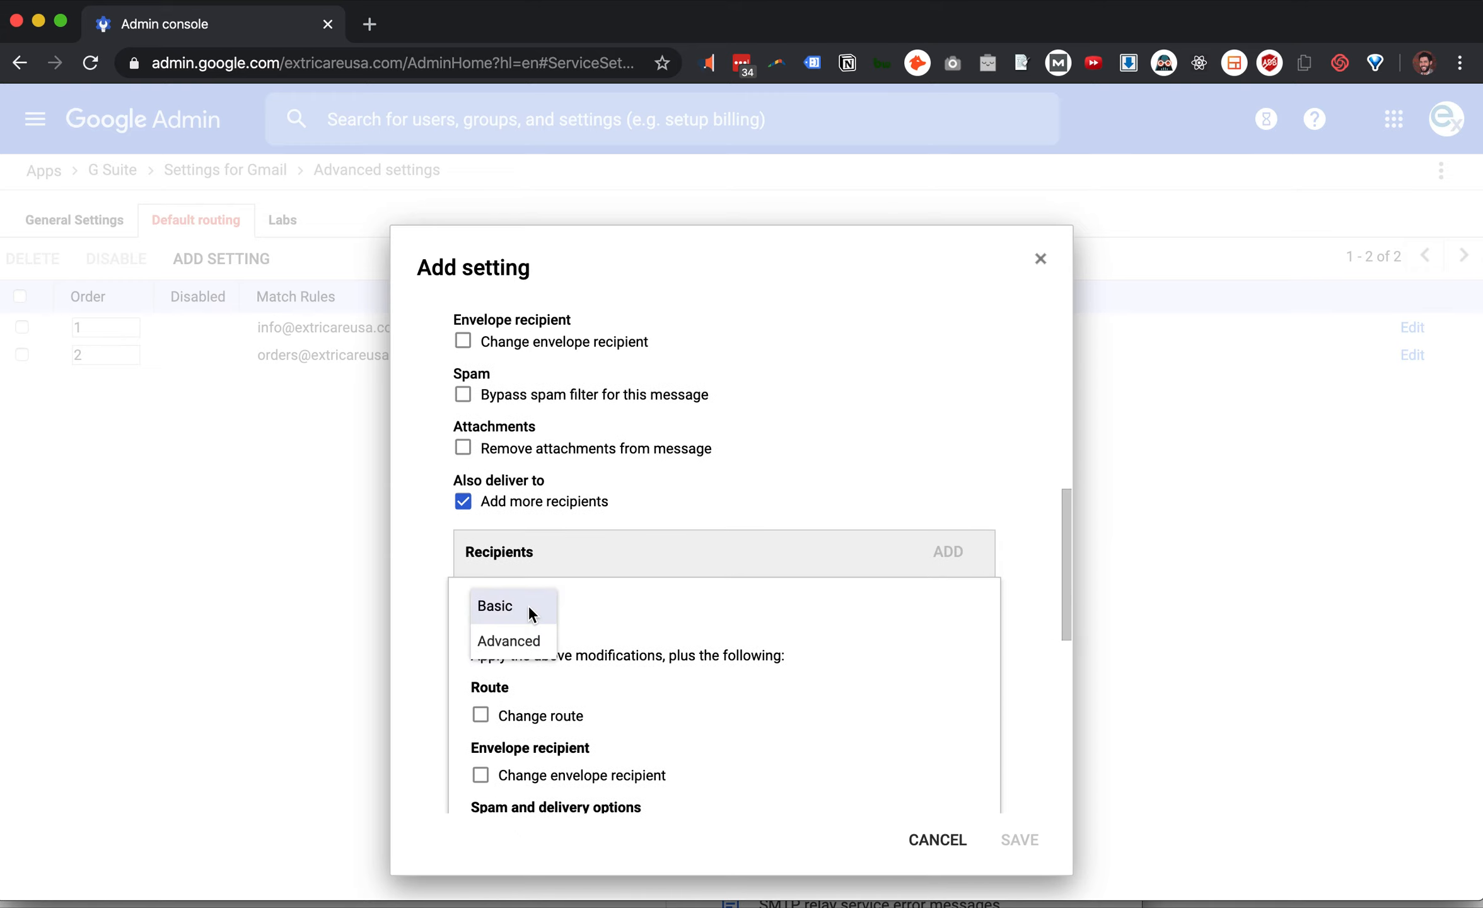
{"action": "left_click", "coordinate": [524, 641]}
{"action": "left_click", "coordinate": [529, 608]}
{"action": "left_click", "coordinate": [530, 608]}
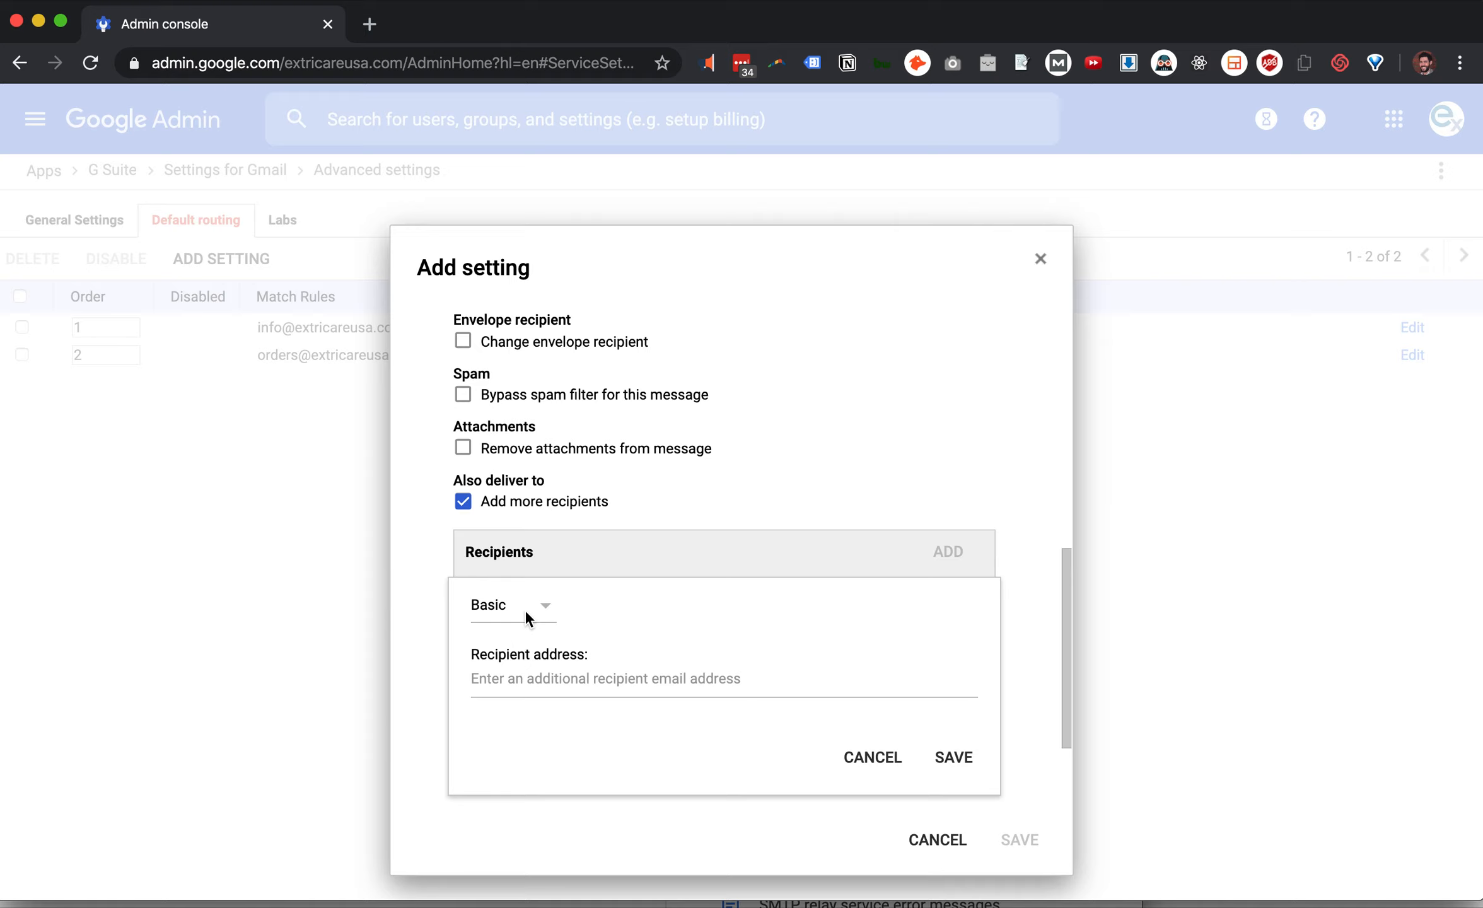
{"action": "left_click", "coordinate": [606, 681]}
{"action": "key", "text": "cmd+v"}
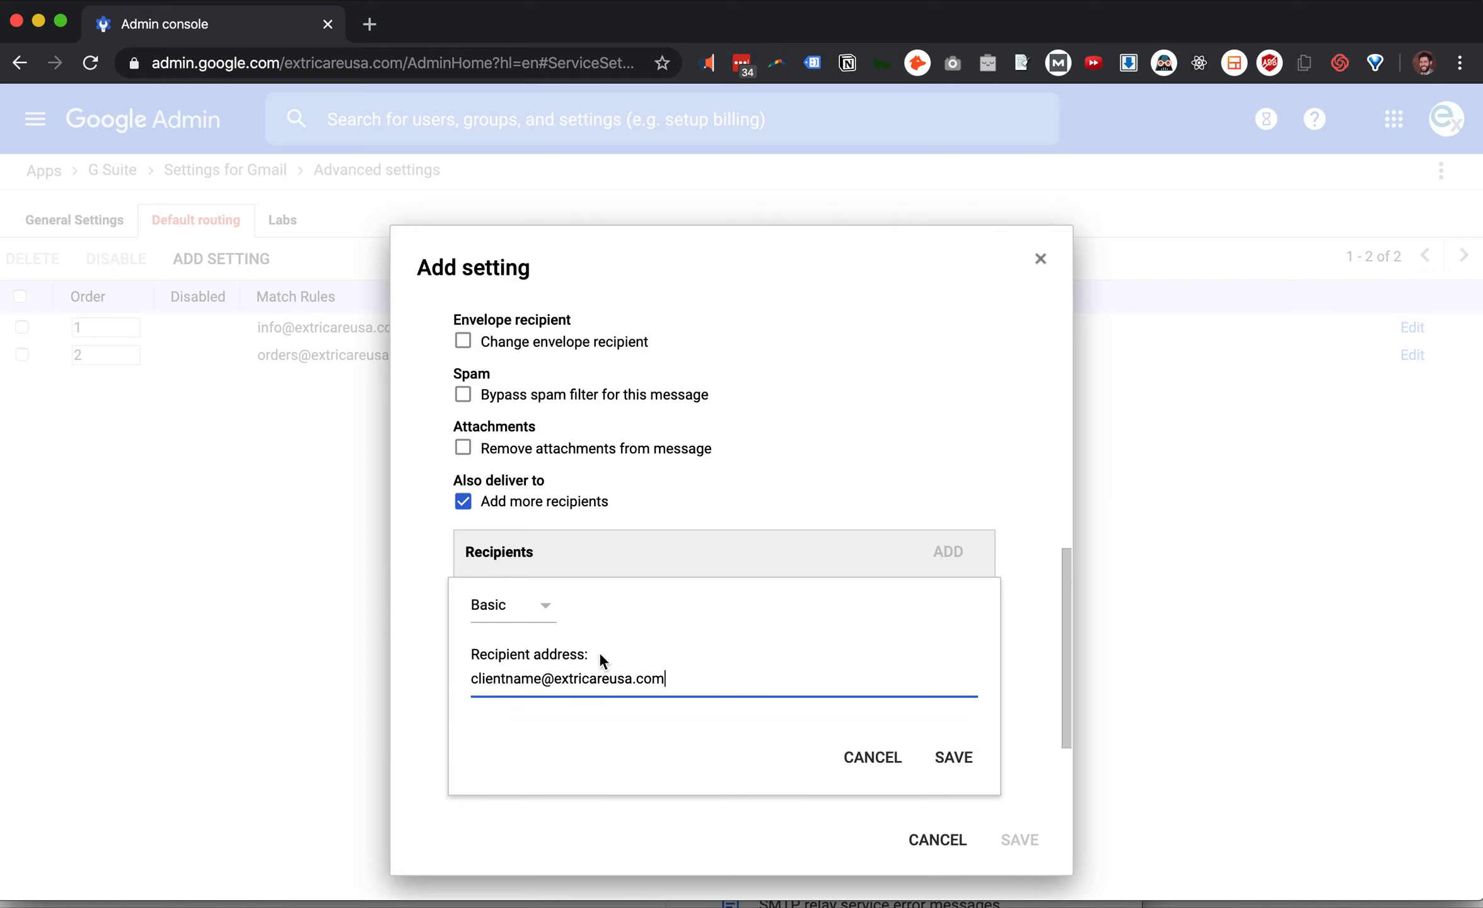
Switch the recipient back to Advanced and save the additional recipient
{"action": "left_click", "coordinate": [546, 609]}
{"action": "left_click", "coordinate": [536, 636]}
{"action": "scroll", "coordinate": [765, 596], "scroll_direction": "down", "scroll_amount": 2}
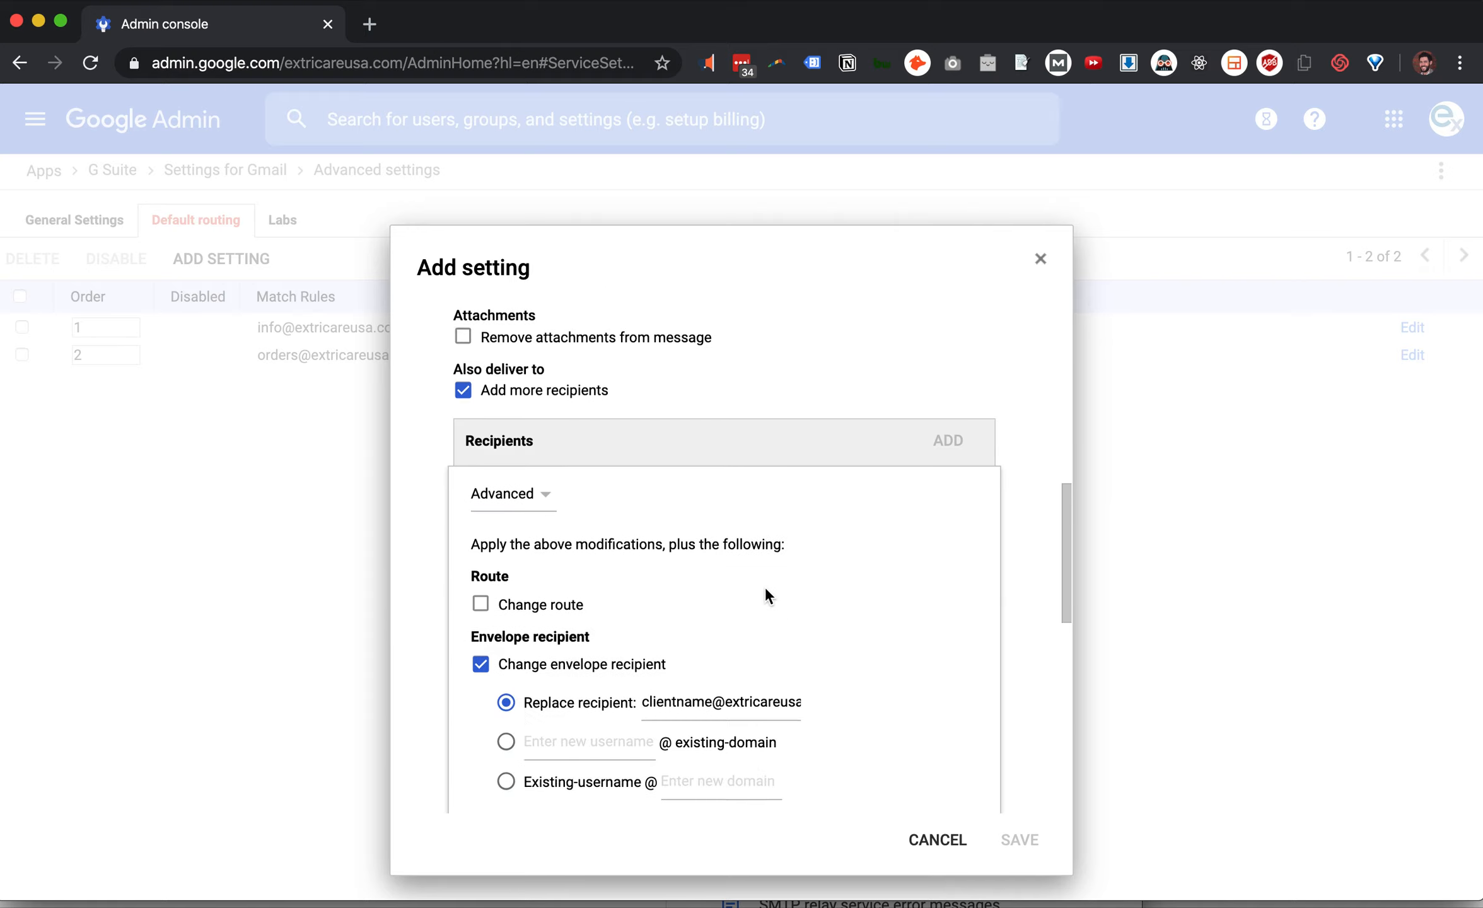
{"action": "scroll", "coordinate": [765, 596], "scroll_direction": "down", "scroll_amount": 7}
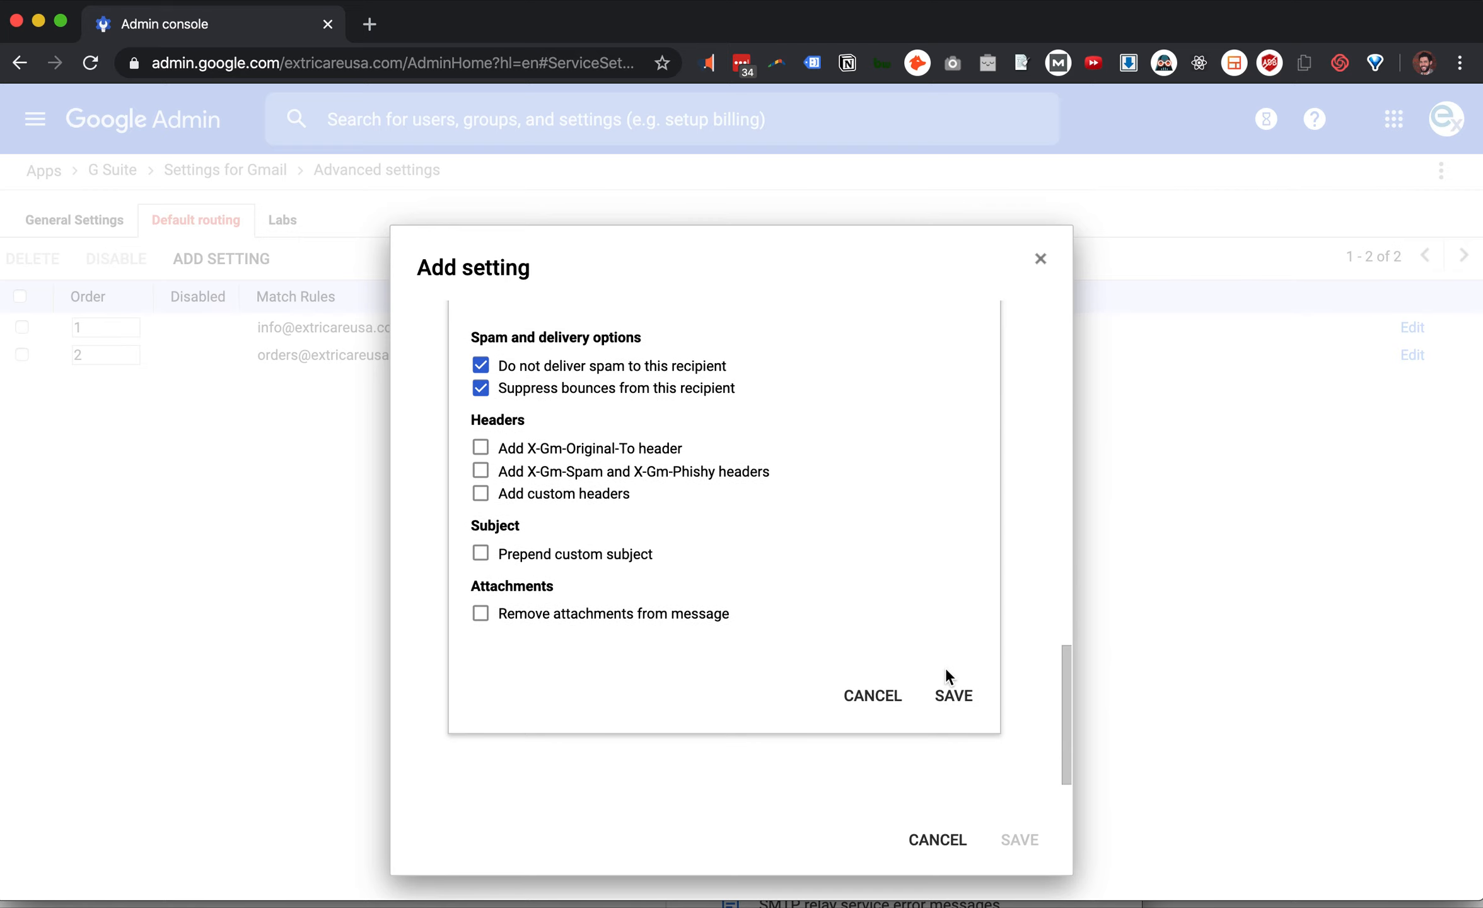
{"action": "left_click", "coordinate": [953, 695]}
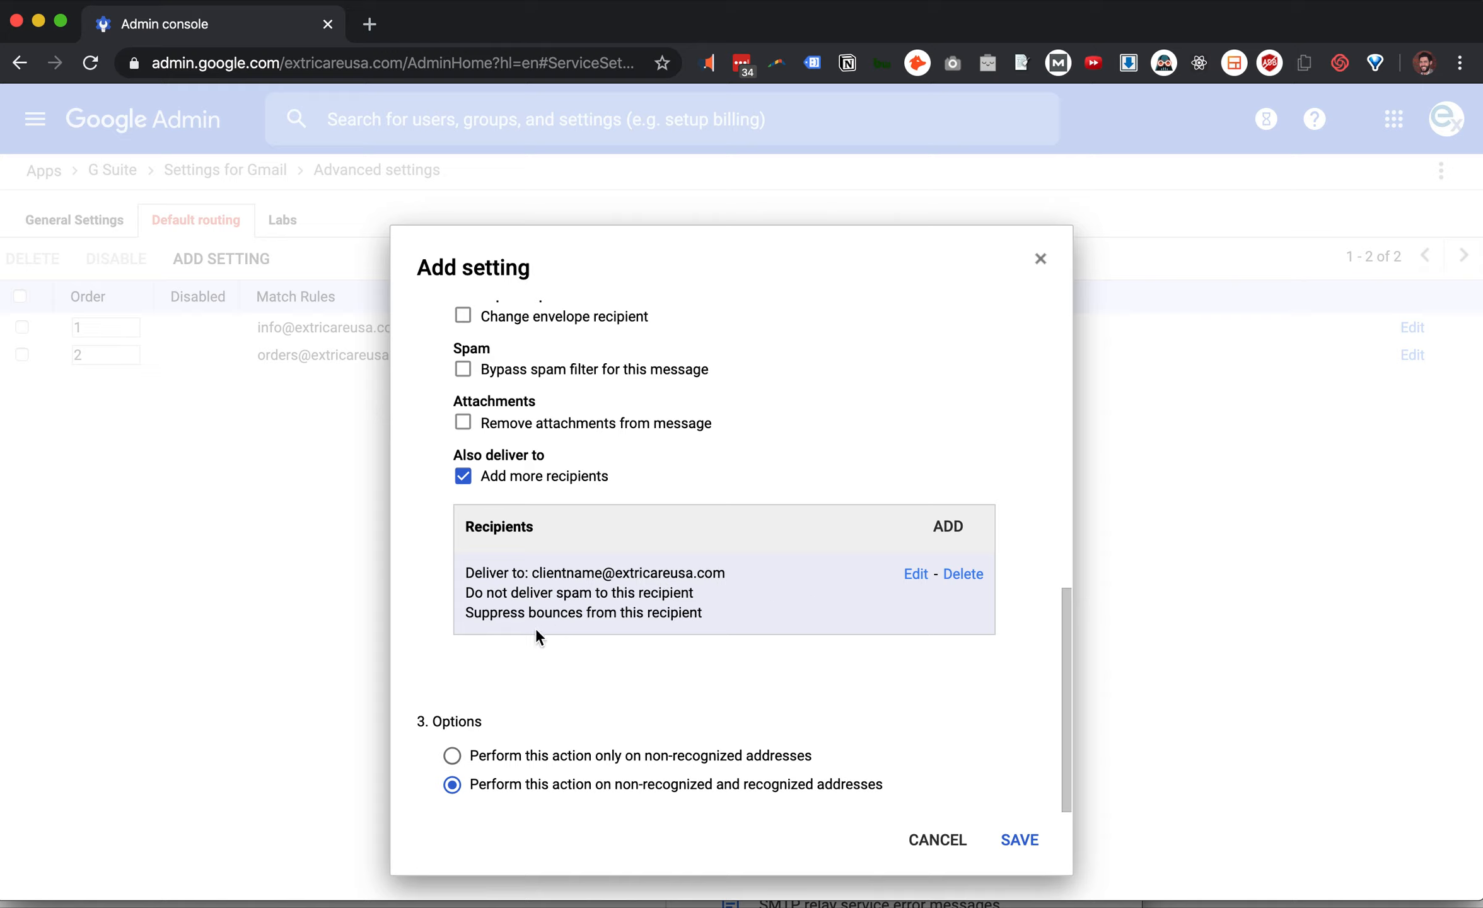
Edit the additional recipient to uncheck Do not deliver spam and Suppress bounces, then save
{"action": "left_click", "coordinate": [916, 575]}
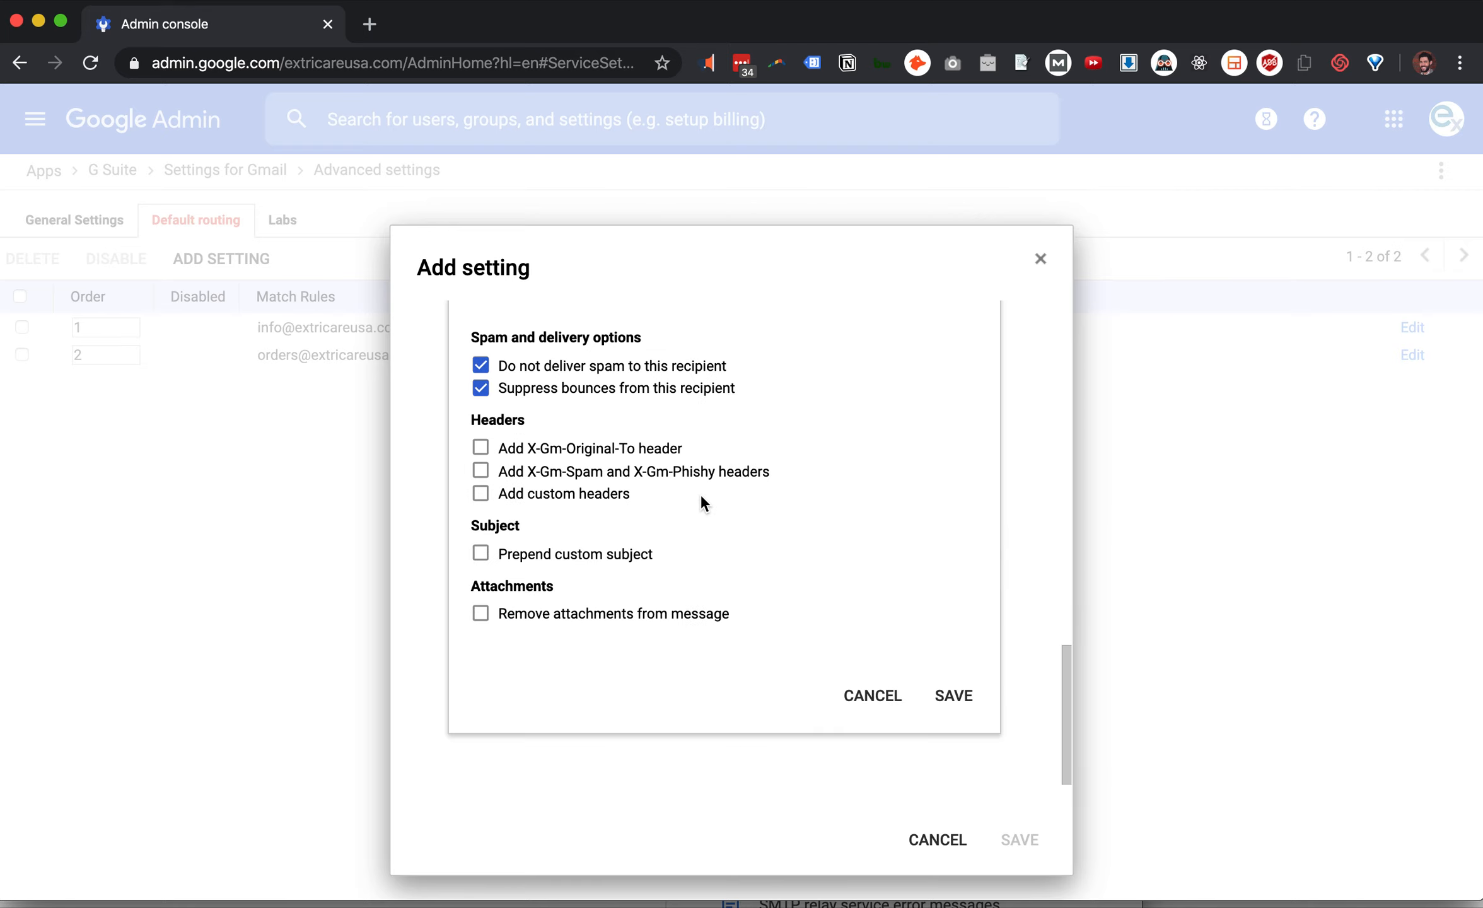
{"action": "scroll", "coordinate": [700, 494], "scroll_direction": "up", "scroll_amount": 2}
{"action": "left_click", "coordinate": [480, 498]}
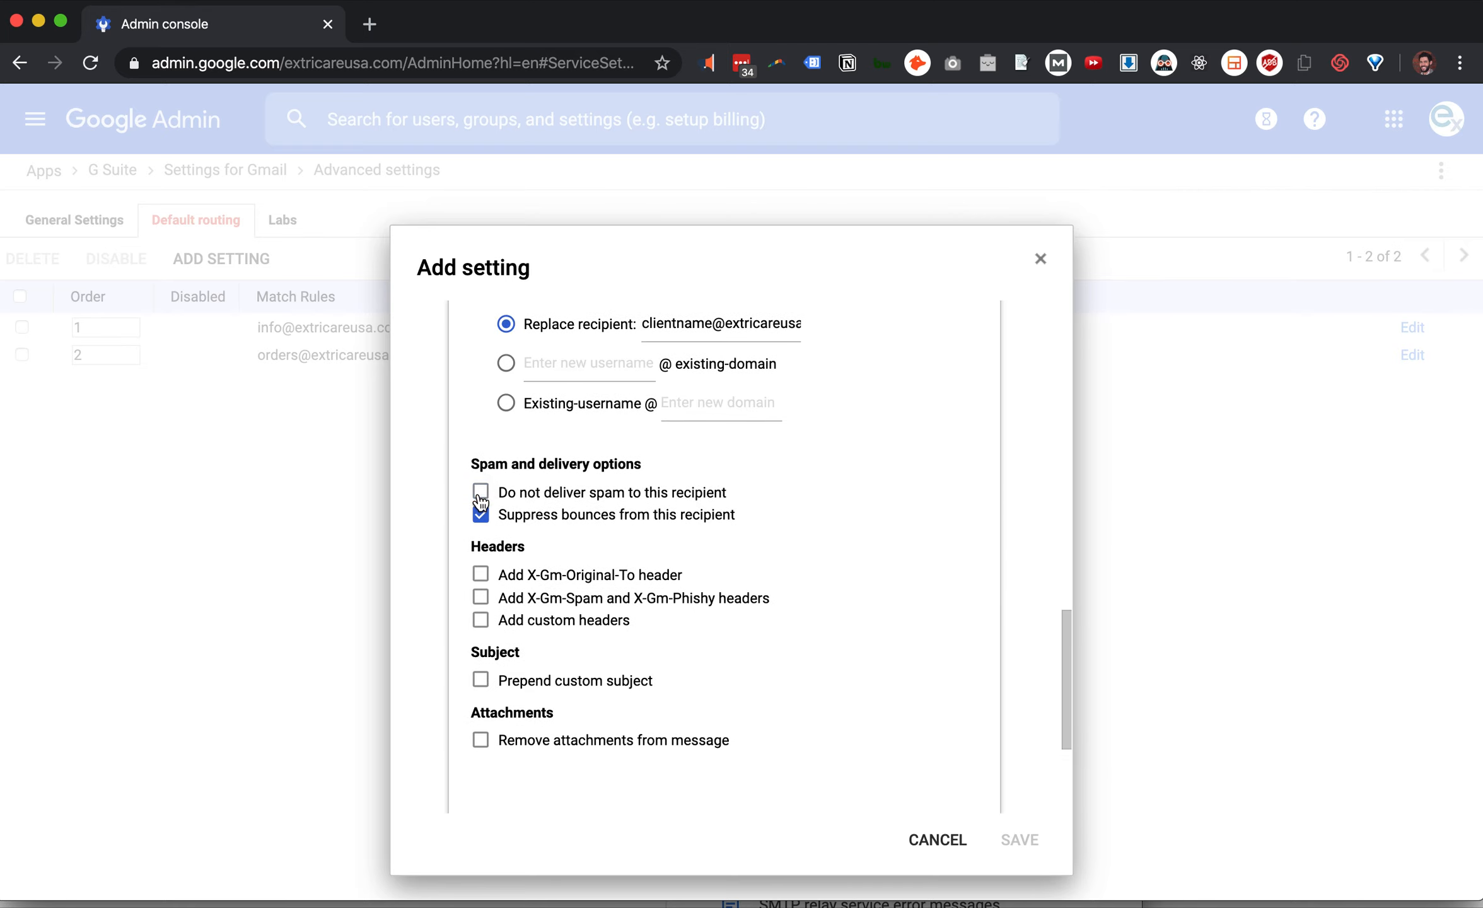
{"action": "left_click", "coordinate": [480, 515]}
{"action": "scroll", "coordinate": [922, 690], "scroll_direction": "down", "scroll_amount": 4}
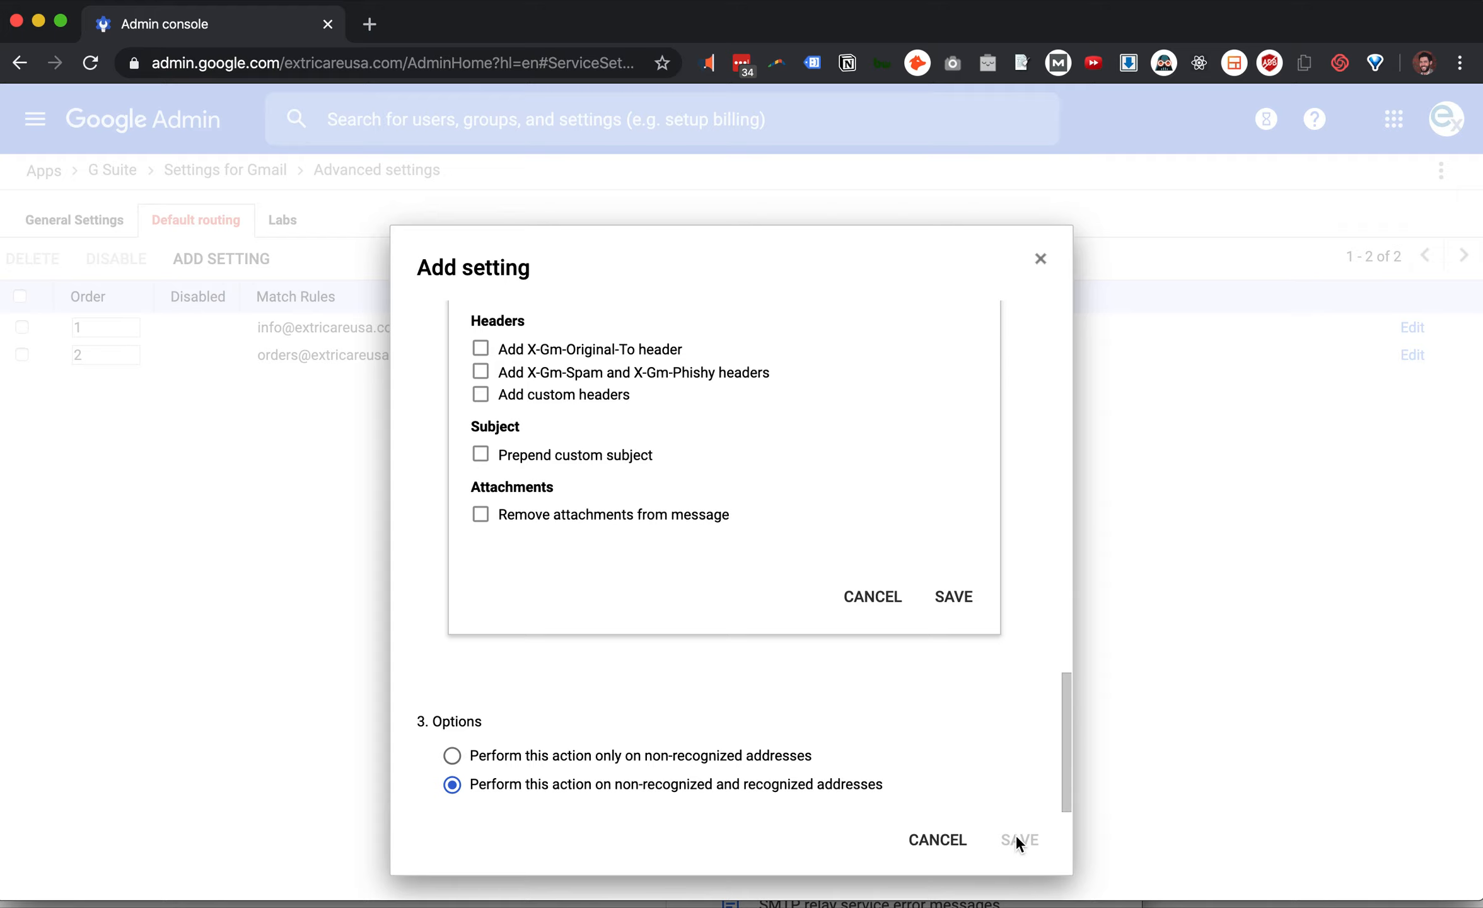
{"action": "left_click", "coordinate": [953, 596]}
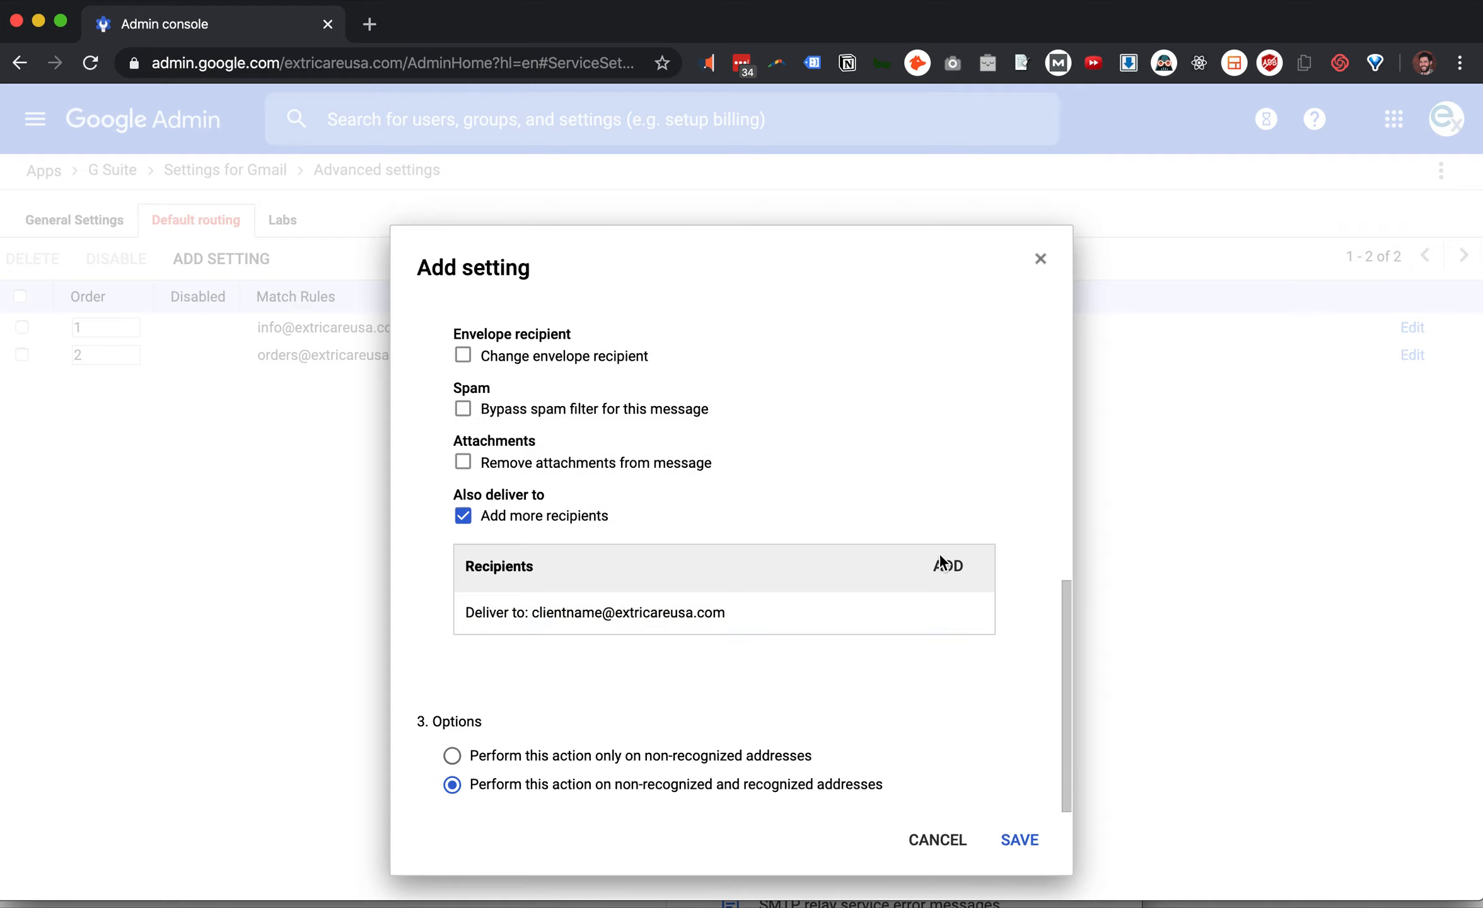
Save the routing rule, which now lists Route message with Additional delivery: 1
{"action": "left_click", "coordinate": [1020, 841]}
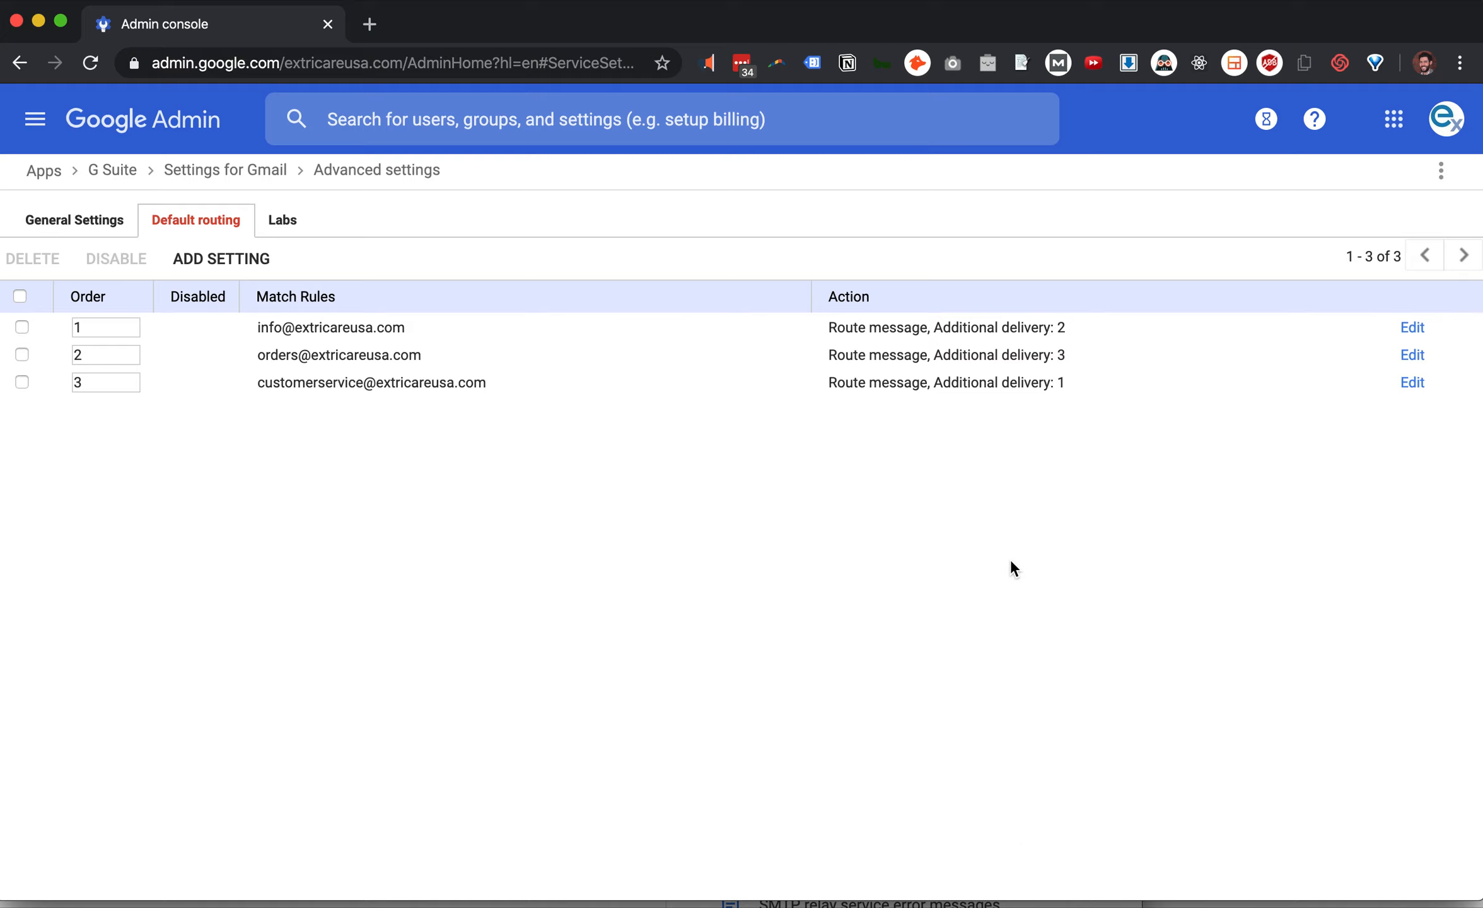
Try saving the customer service rule with its additional delivery recipient removed
{"action": "left_click", "coordinate": [1412, 383]}
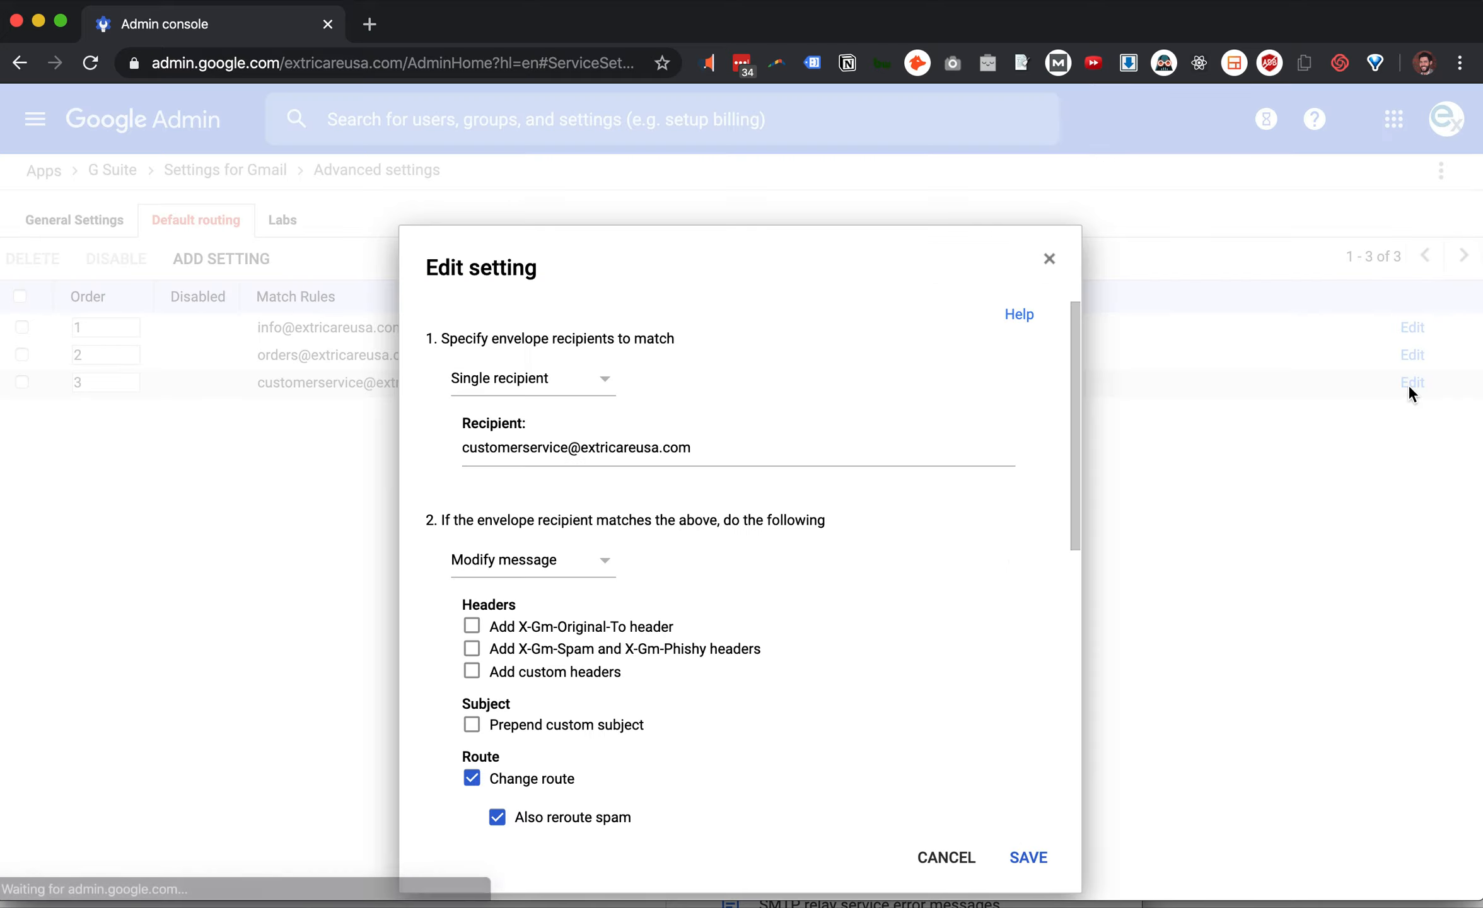
{"action": "scroll", "coordinate": [923, 473], "scroll_direction": "down", "scroll_amount": 10}
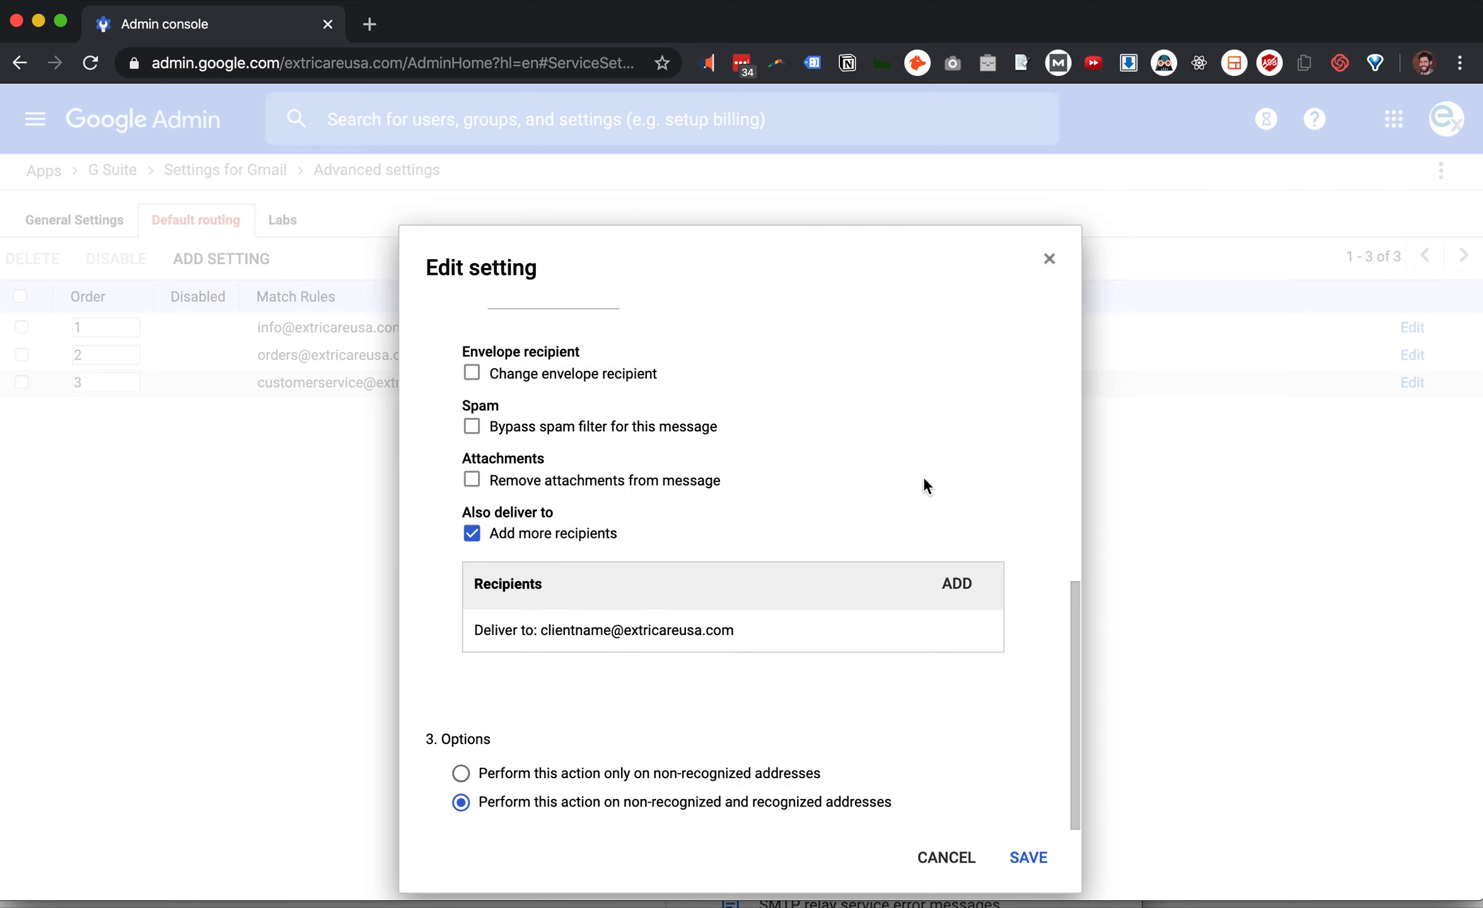
{"action": "mouse_move", "coordinate": [913, 629]}
{"action": "left_click", "coordinate": [970, 631]}
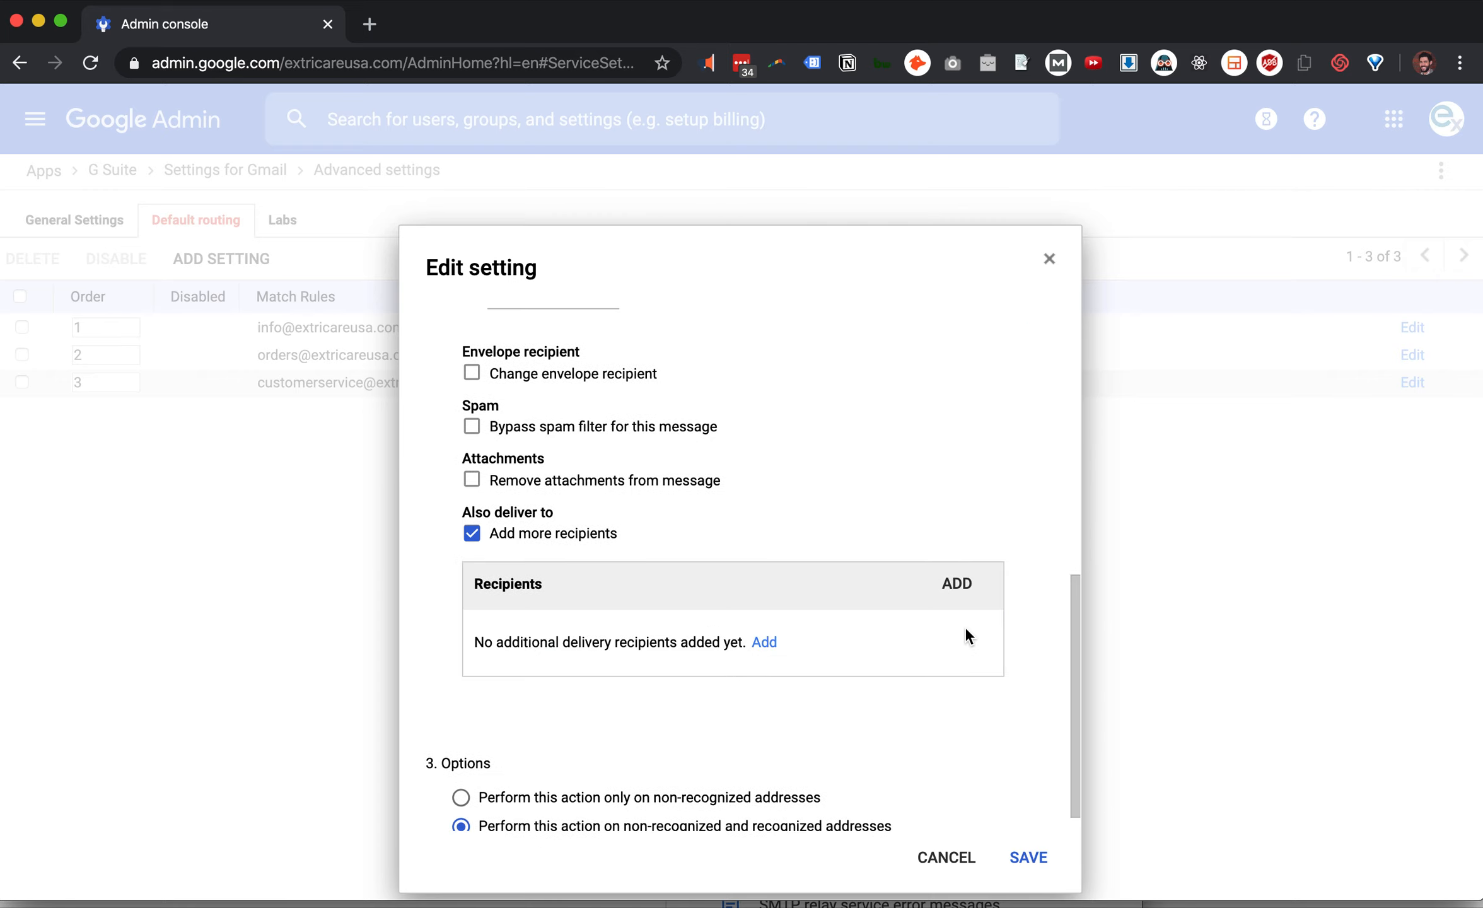
{"action": "left_click", "coordinate": [1031, 861]}
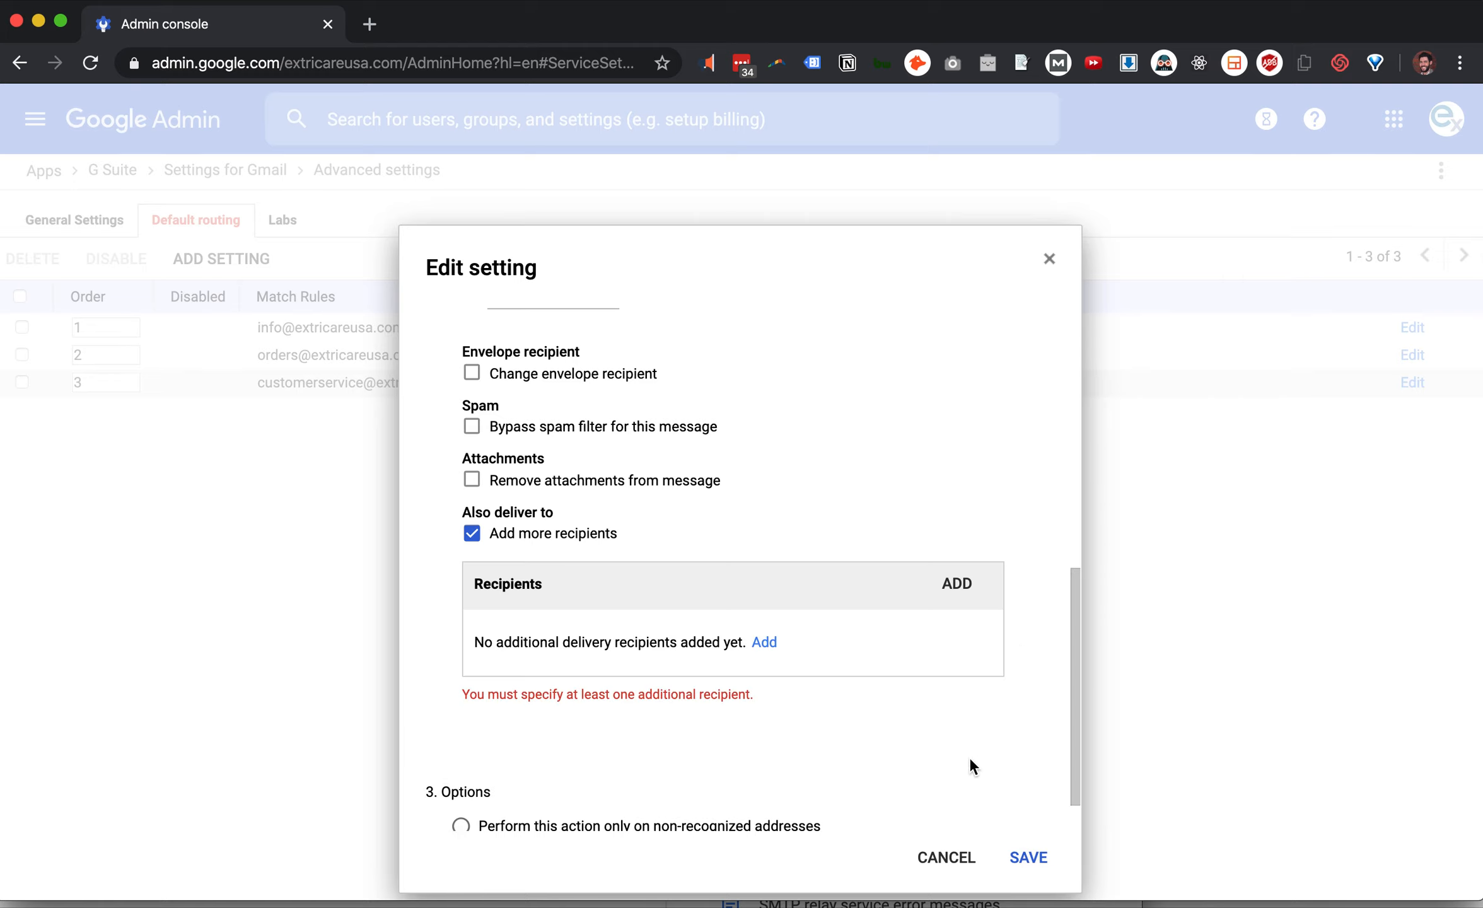
Discard the edit, leaving the rule unchanged, then select the customer service rule and delete it
{"action": "left_click", "coordinate": [946, 856]}
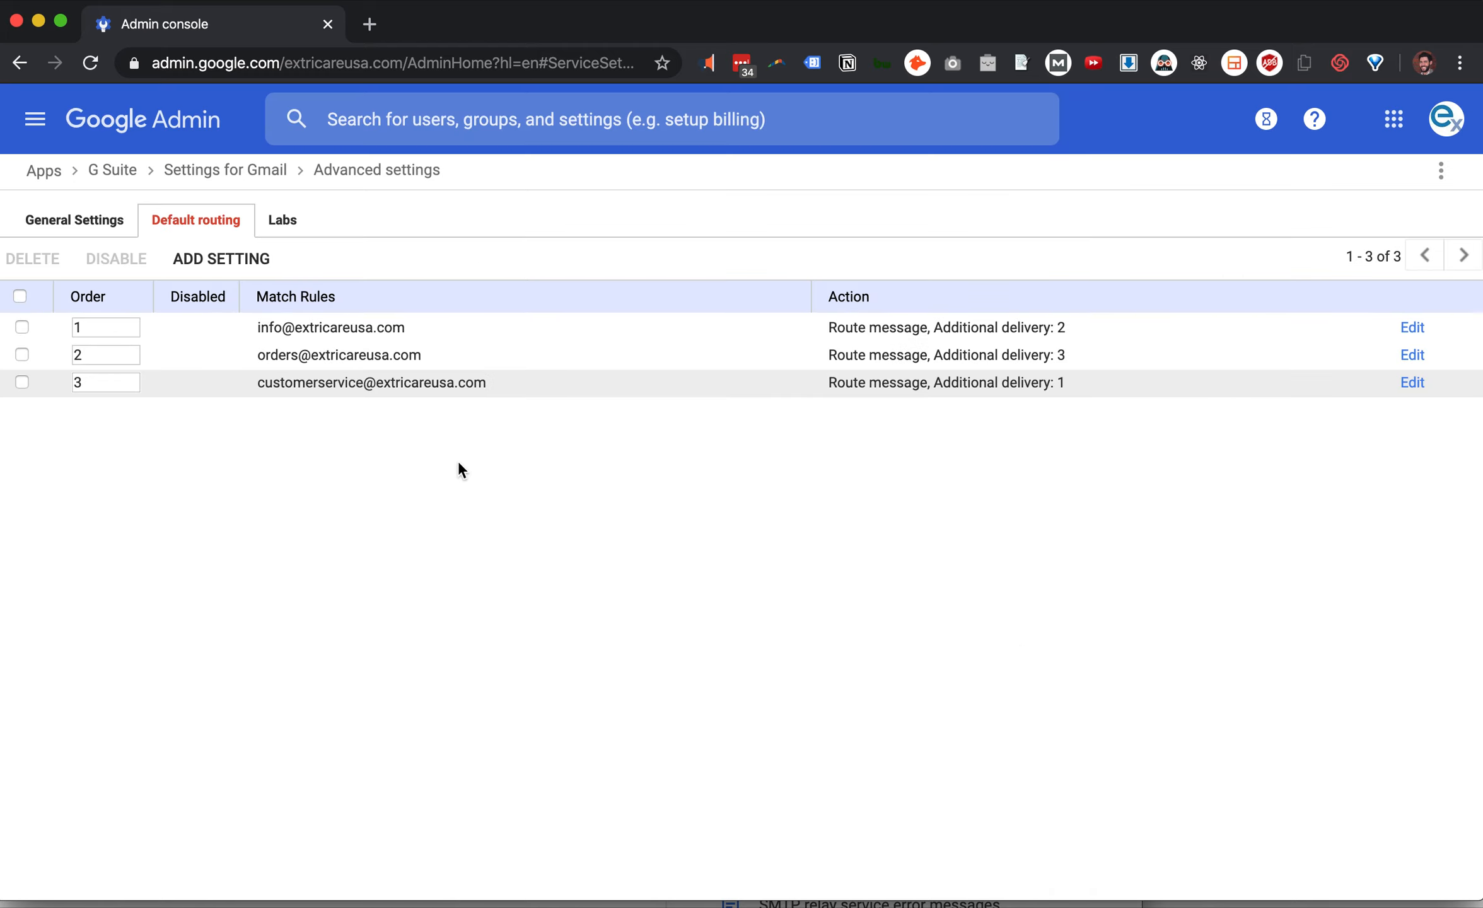
{"action": "left_click", "coordinate": [22, 382]}
{"action": "left_click", "coordinate": [35, 261]}
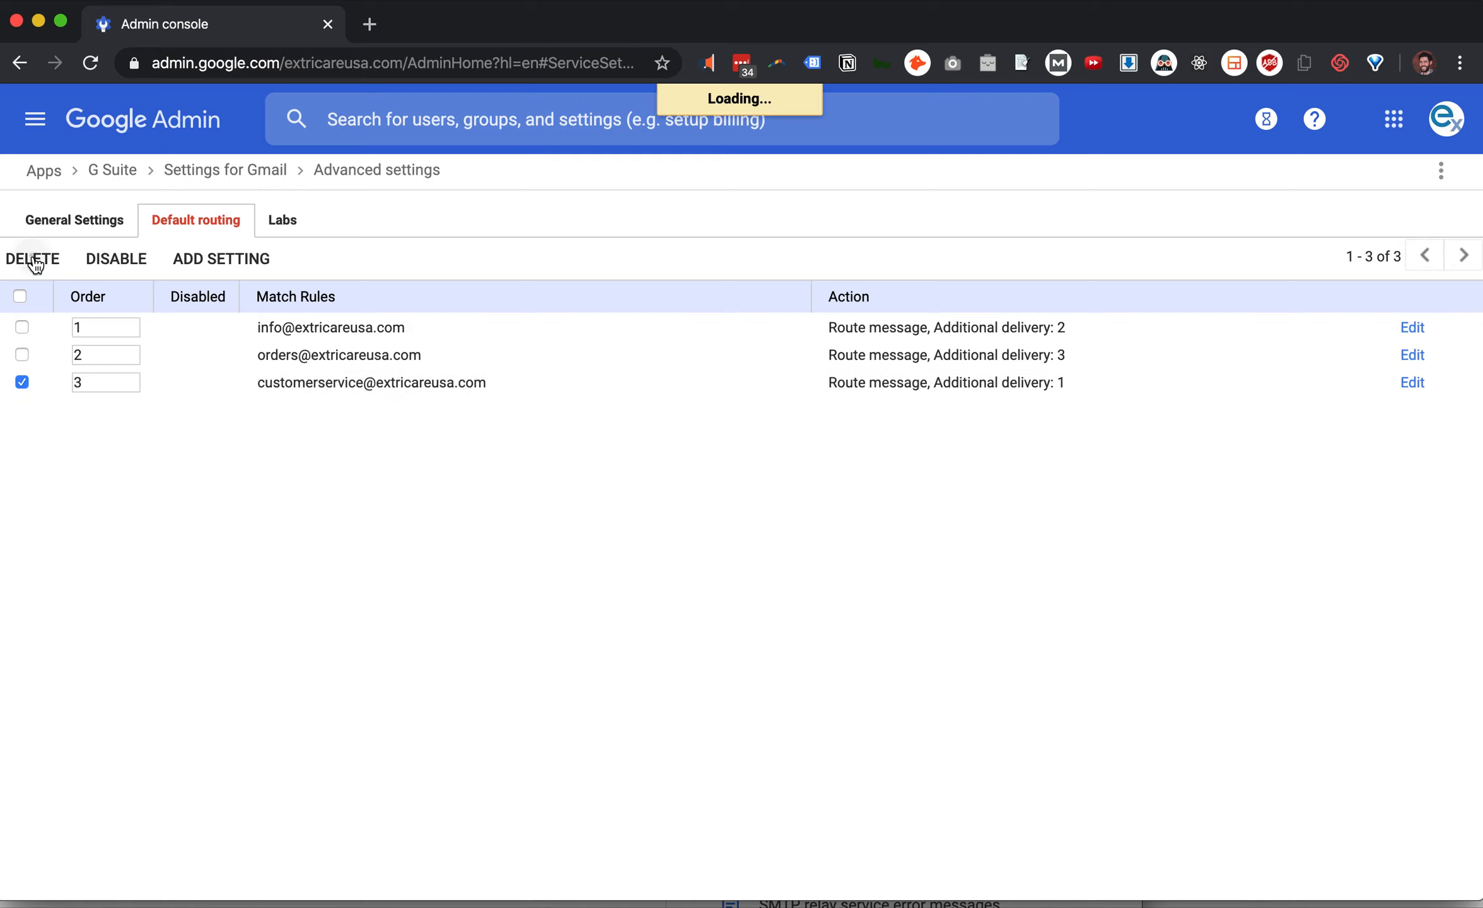